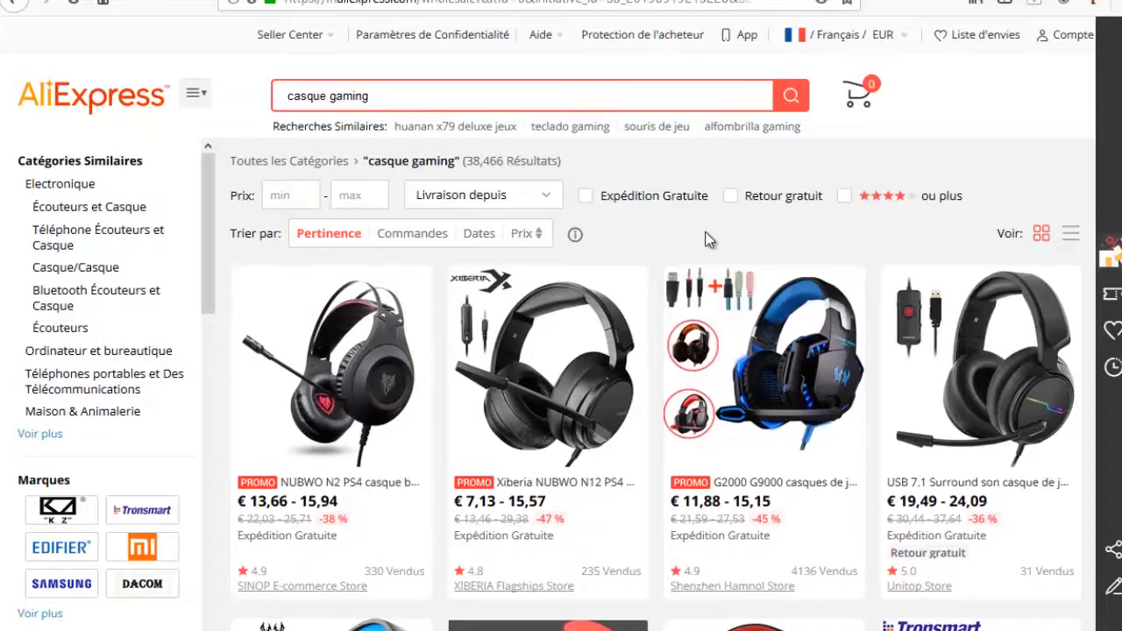
Step: Examine the prices, discounts, ratings and sales counts of the gaming headsets in the AliExpress results for "casque gaming"
{"action": "scroll", "coordinate": [699, 238], "scroll_direction": "down", "scroll_amount": 2}
{"action": "scroll", "coordinate": [683, 290], "scroll_direction": "up", "scroll_amount": 2}
{"action": "scroll", "coordinate": [672, 306], "scroll_direction": "down", "scroll_amount": 4}
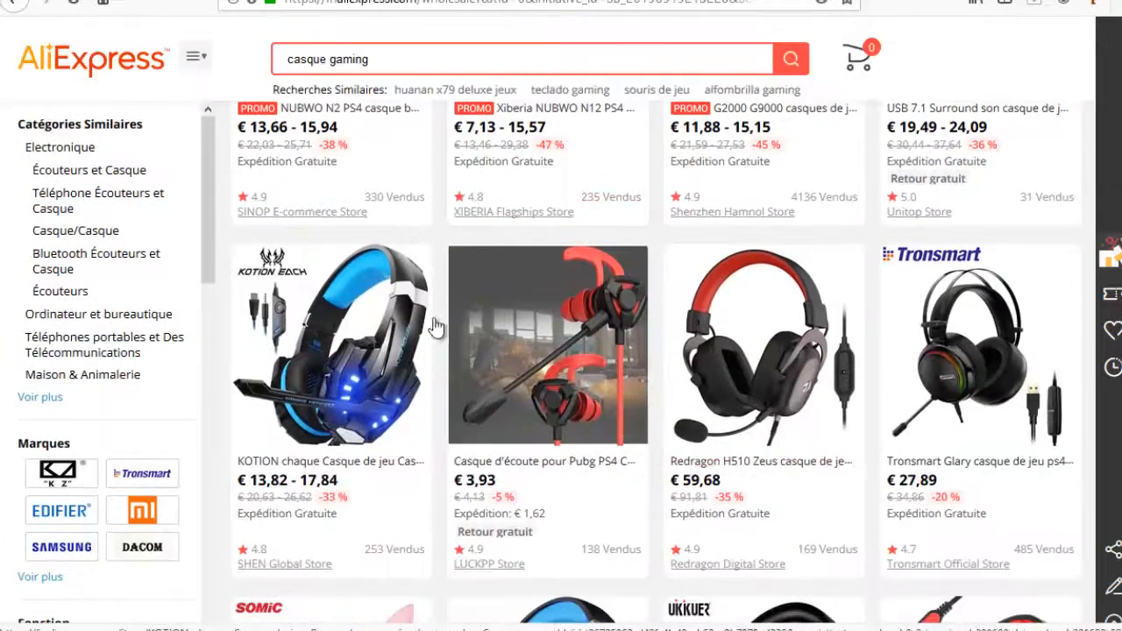
{"action": "scroll", "coordinate": [679, 392], "scroll_direction": "down", "scroll_amount": 2}
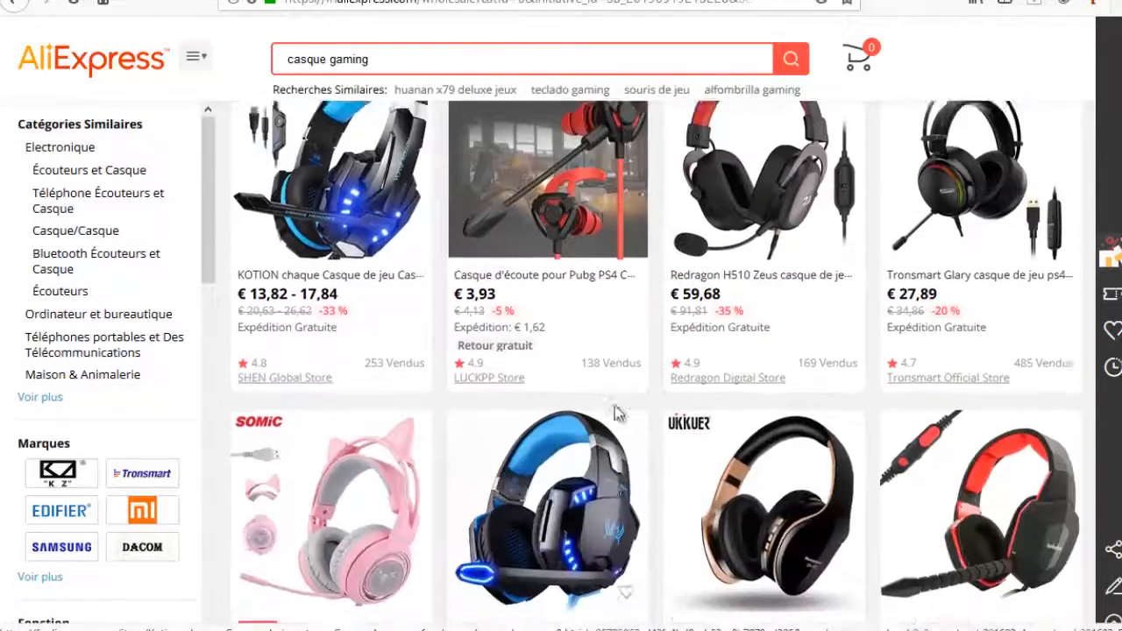
{"action": "scroll", "coordinate": [673, 389], "scroll_direction": "up", "scroll_amount": 2}
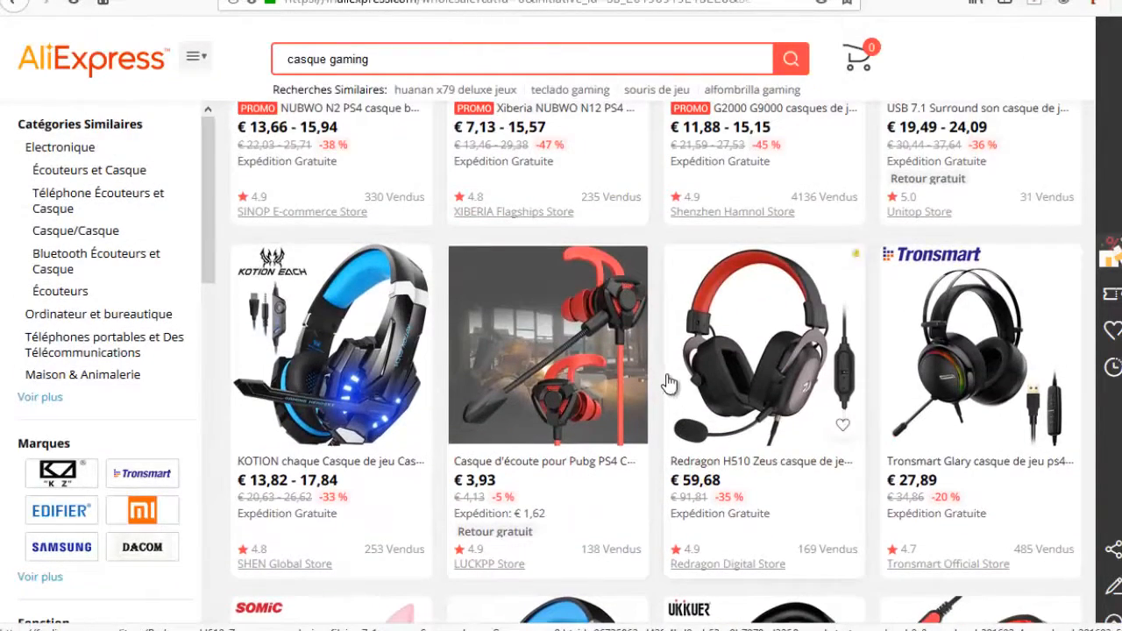
{"action": "scroll", "coordinate": [671, 377], "scroll_direction": "up", "scroll_amount": 2}
{"action": "scroll", "coordinate": [658, 295], "scroll_direction": "down", "scroll_amount": 3}
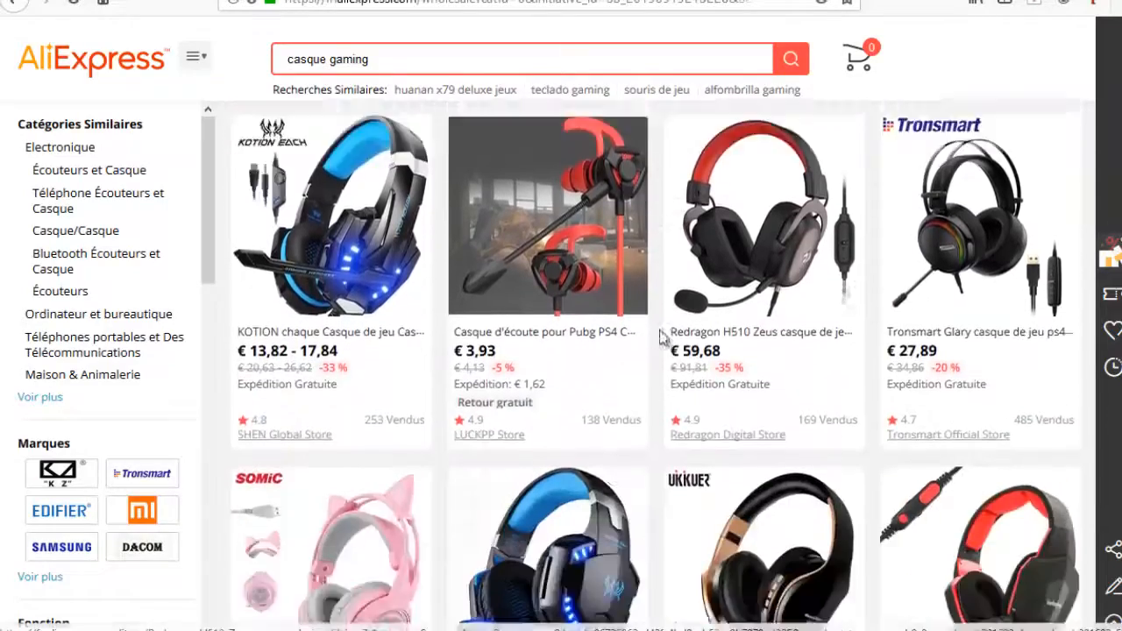
{"action": "scroll", "coordinate": [662, 337], "scroll_direction": "down", "scroll_amount": 5}
{"action": "scroll", "coordinate": [495, 267], "scroll_direction": "down", "scroll_amount": 8}
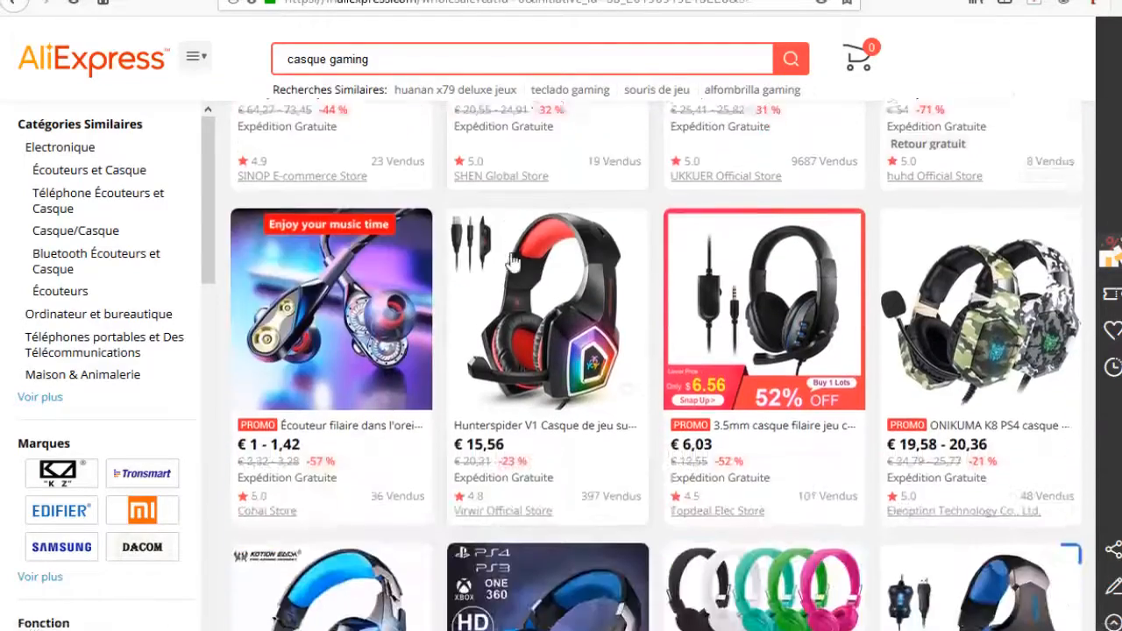
{"action": "scroll", "coordinate": [350, 263], "scroll_direction": "up", "scroll_amount": 2}
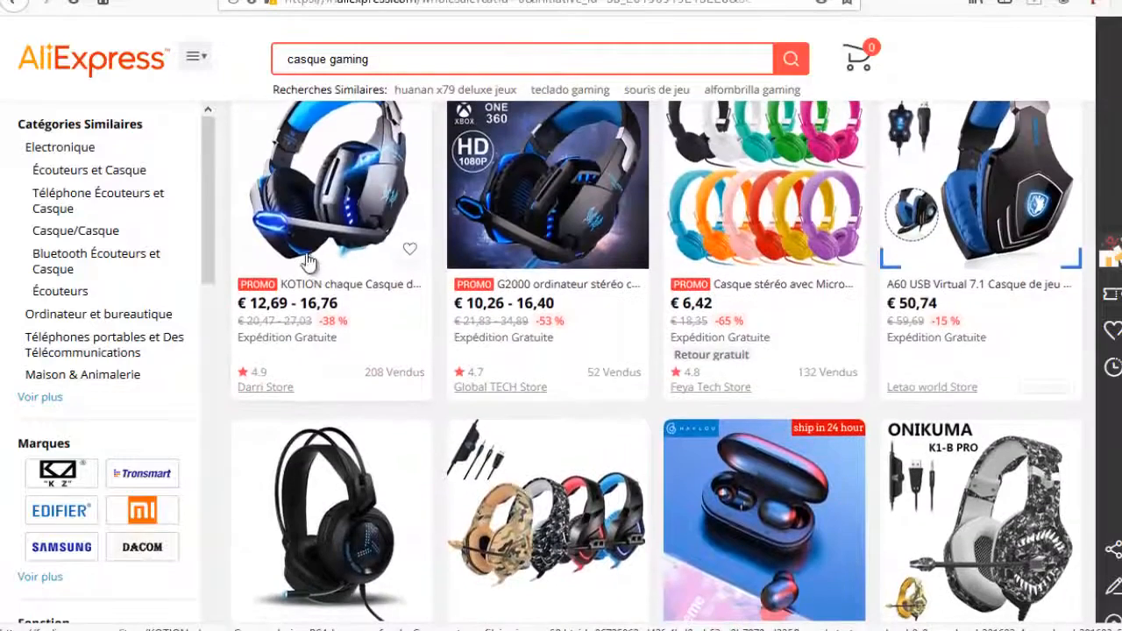
{"action": "scroll", "coordinate": [334, 335], "scroll_direction": "up", "scroll_amount": 1}
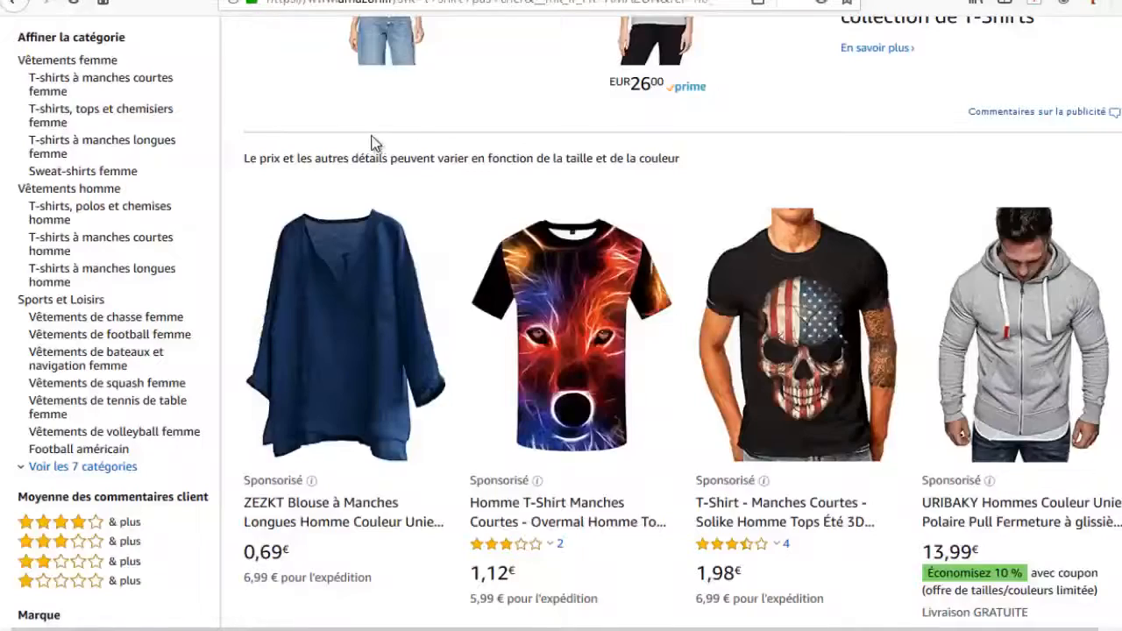
Step: Compare the T-shirt offers on Amazon with the gaming headset offers on AliExpress
{"action": "scroll", "coordinate": [385, 175], "scroll_direction": "up", "scroll_amount": 3}
{"action": "scroll", "coordinate": [648, 262], "scroll_direction": "down", "scroll_amount": 4}
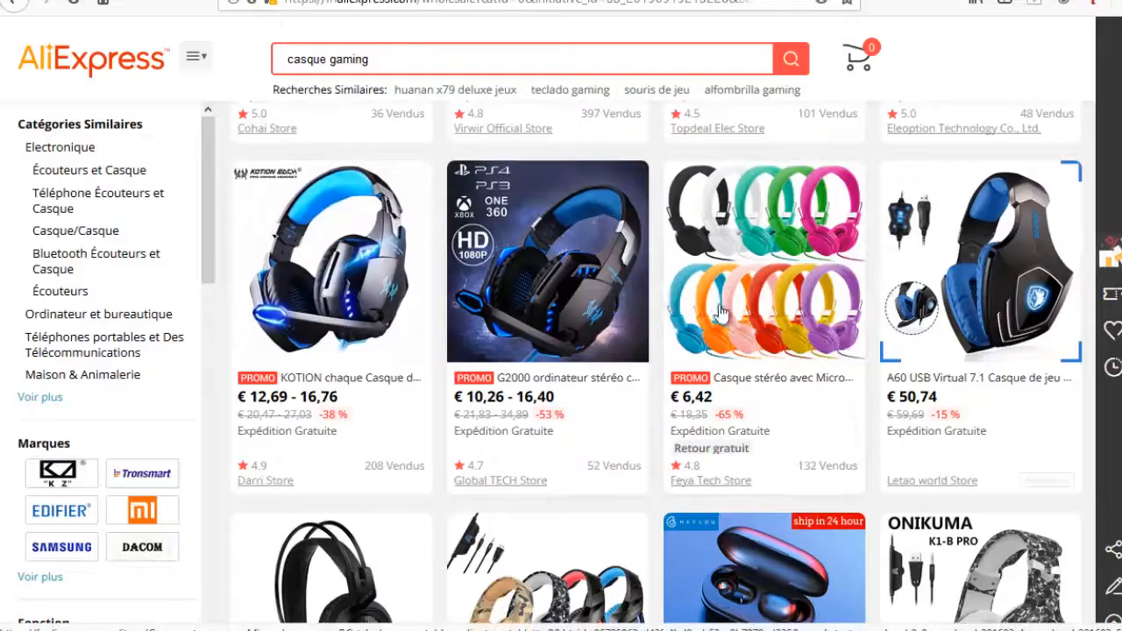
{"action": "scroll", "coordinate": [378, 350], "scroll_direction": "up", "scroll_amount": 1}
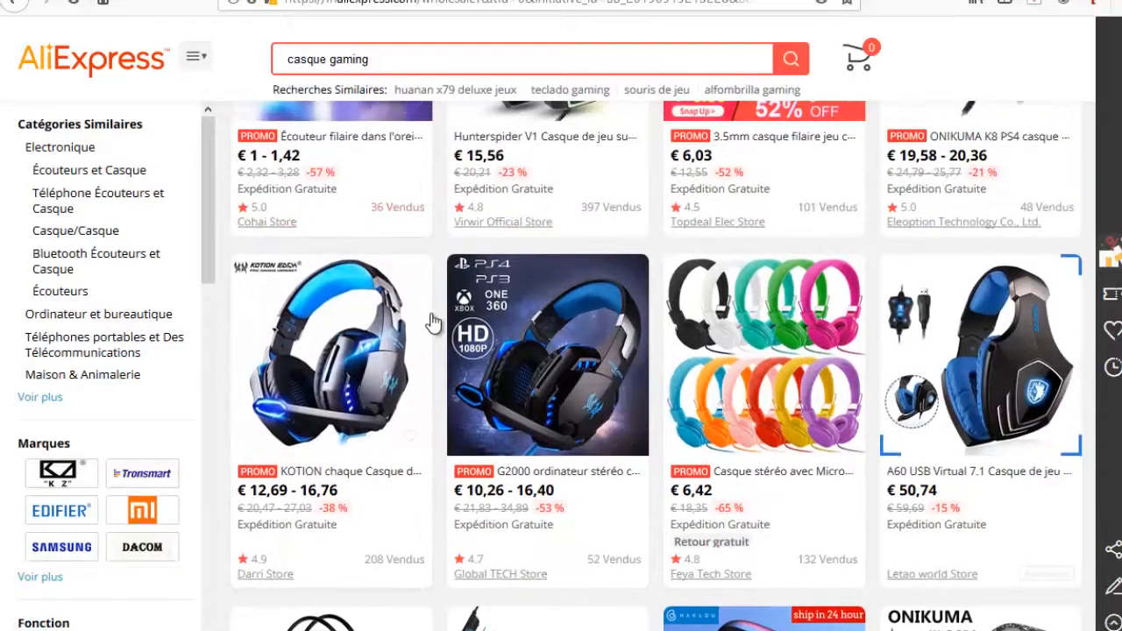
{"action": "scroll", "coordinate": [552, 362], "scroll_direction": "down", "scroll_amount": 1}
{"action": "scroll", "coordinate": [552, 362], "scroll_direction": "up", "scroll_amount": 2}
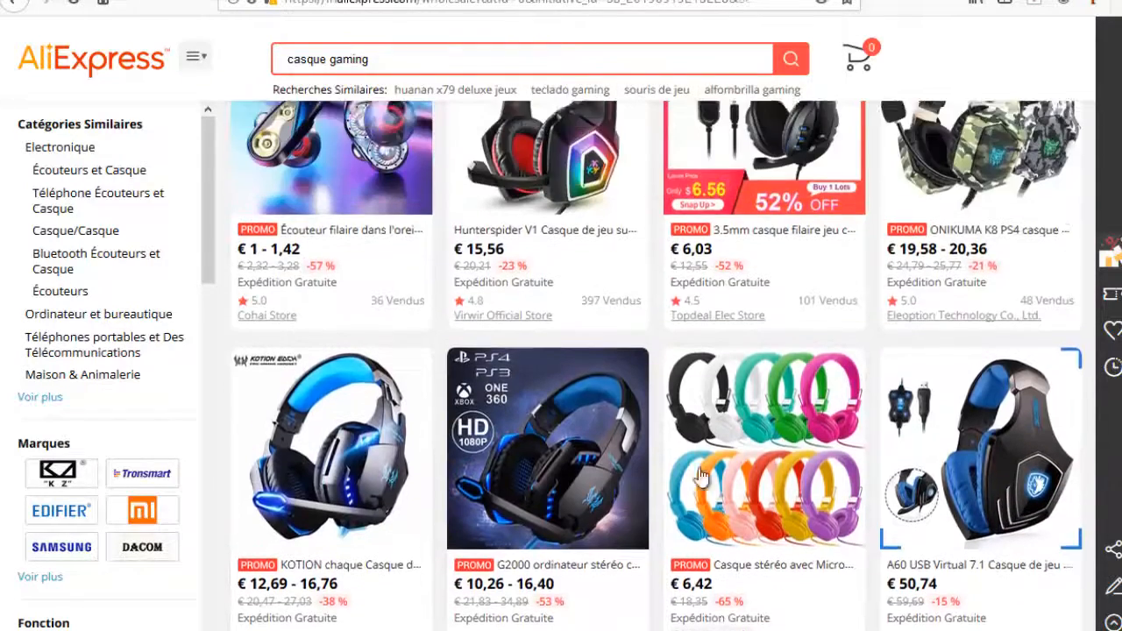
{"action": "scroll", "coordinate": [534, 394], "scroll_direction": "down", "scroll_amount": 2}
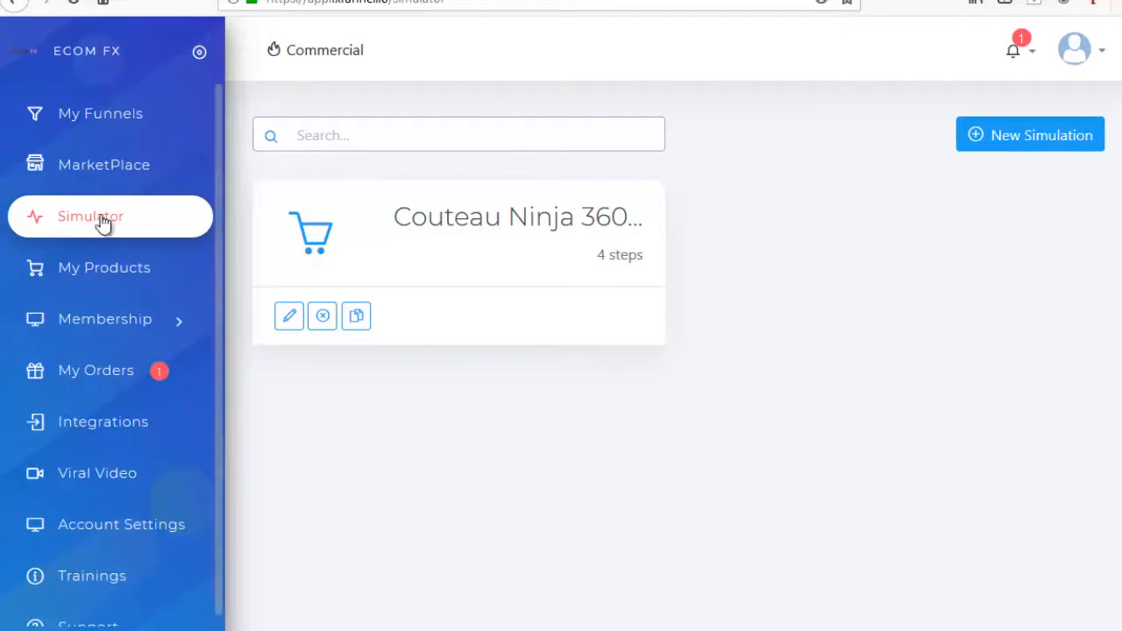
Step: In the Ecom FX simulator, create a sales simulation named "Casque Gamer" and look over the step types available for its funnel
{"action": "left_click", "coordinate": [1019, 138]}
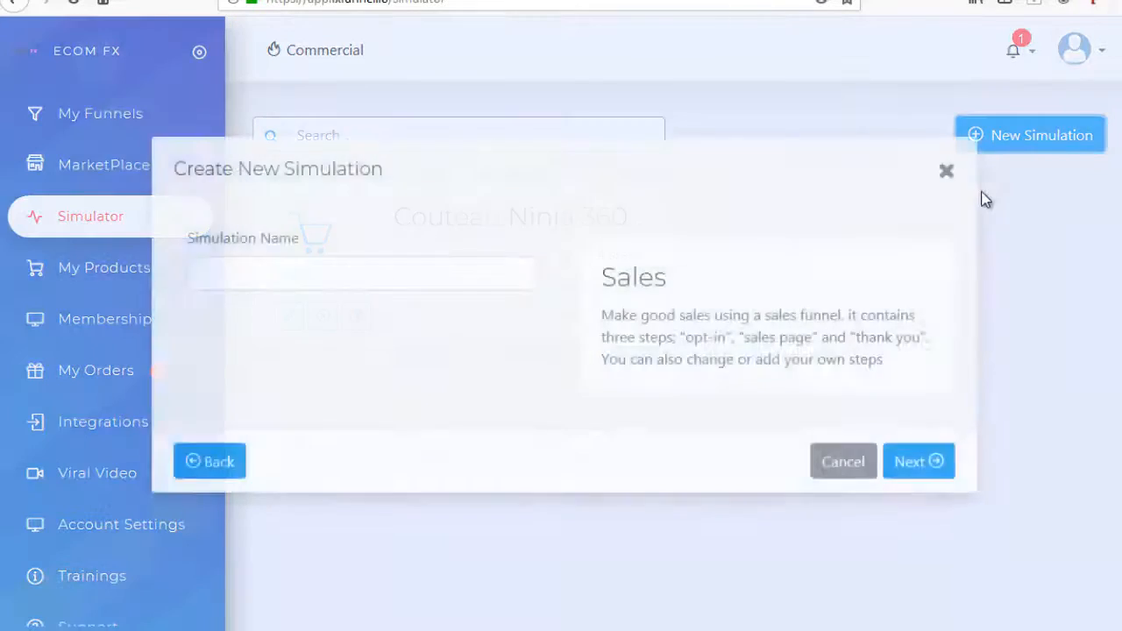
{"action": "left_click", "coordinate": [313, 277]}
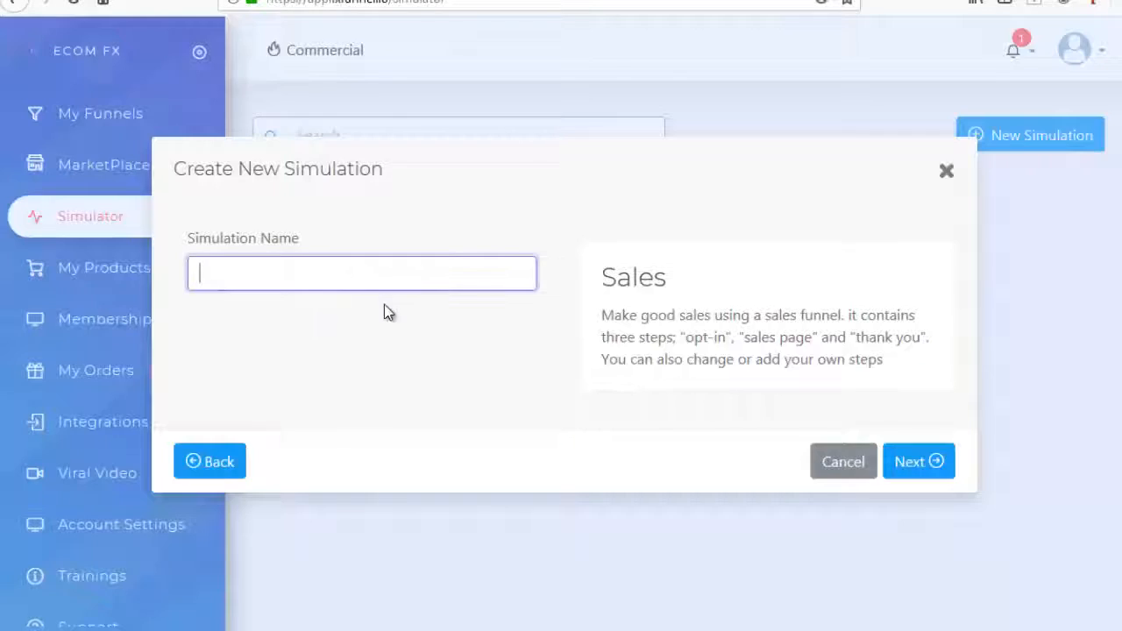
{"action": "type", "text": "Casque Game"}
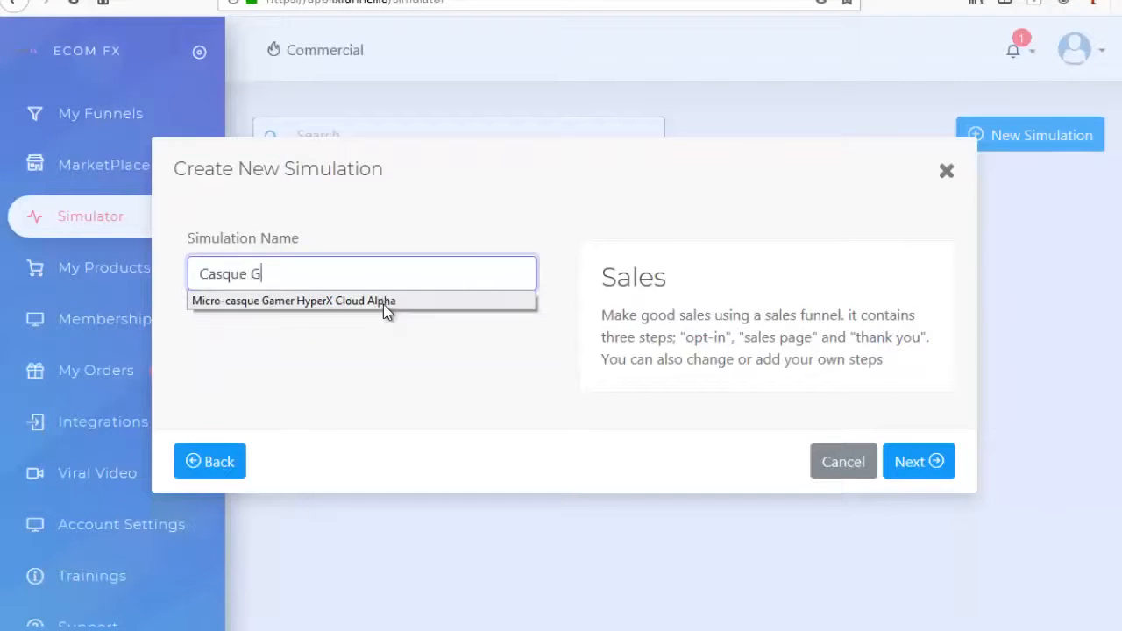
{"action": "type", "text": "r"}
{"action": "left_click", "coordinate": [391, 377]}
{"action": "left_click", "coordinate": [918, 461]}
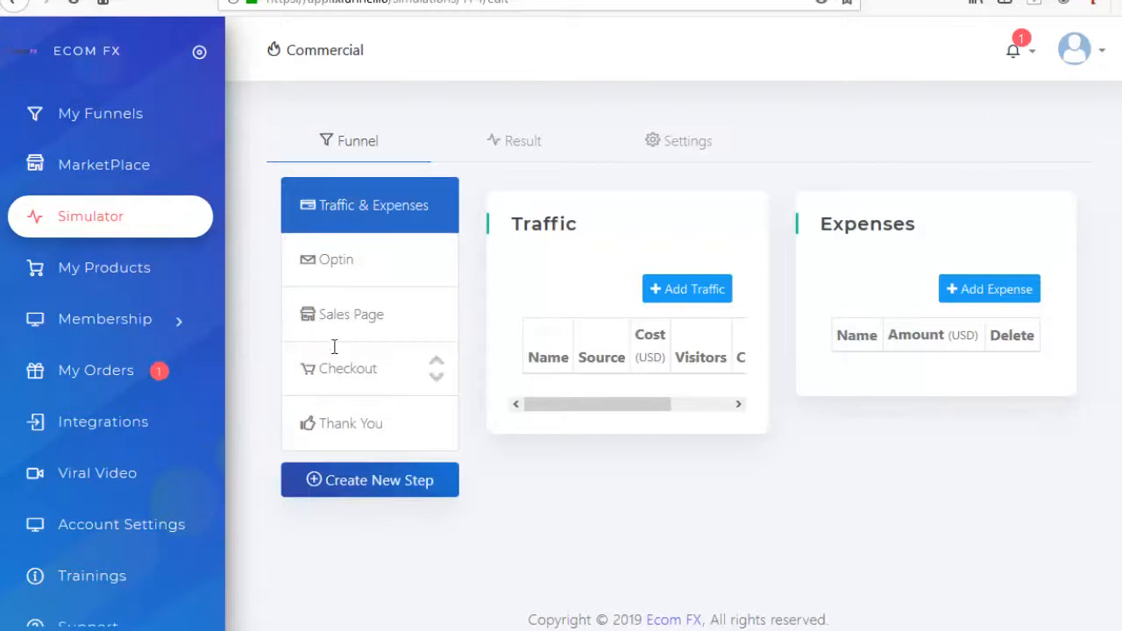
{"action": "left_click", "coordinate": [388, 485]}
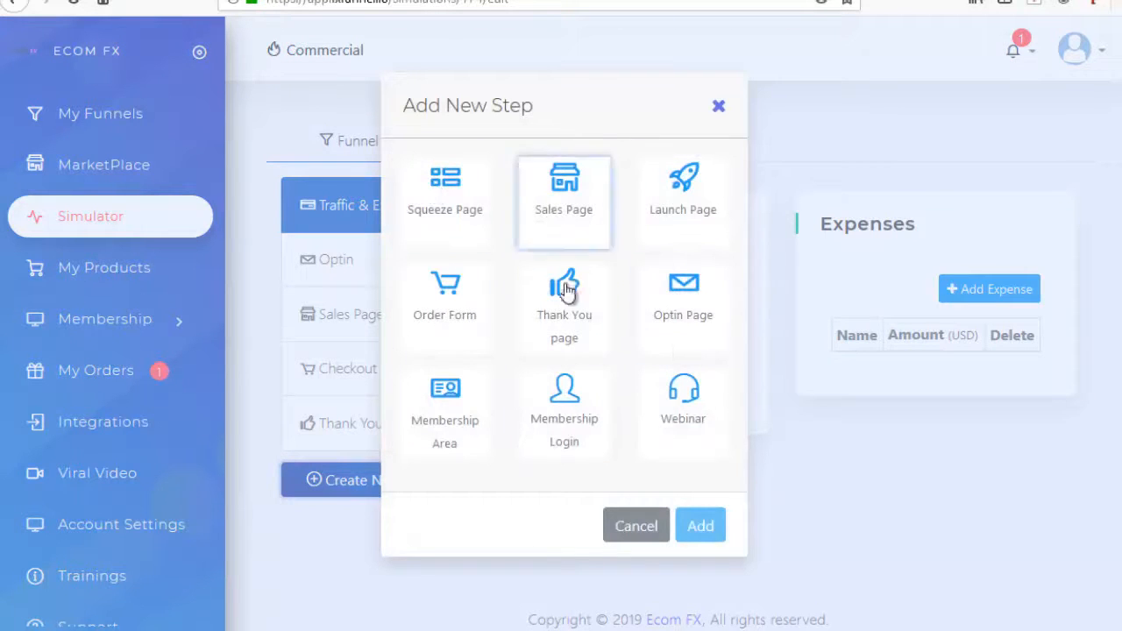
{"action": "left_click", "coordinate": [720, 108]}
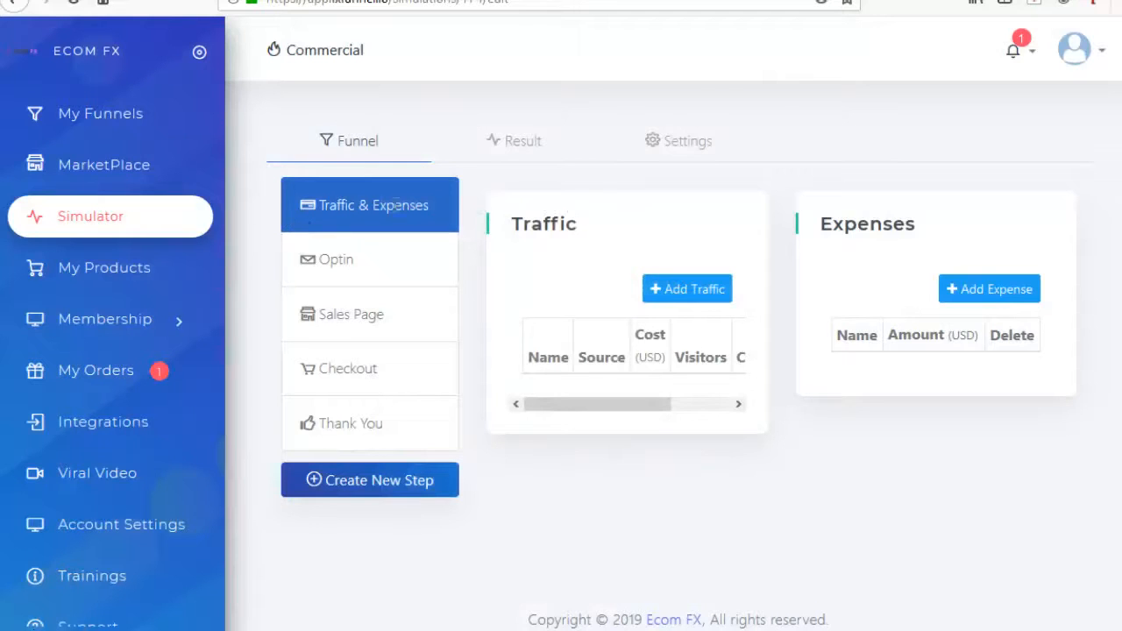
Step: Set the simulation's currency to Euro in its general settings
{"action": "left_click", "coordinate": [681, 145]}
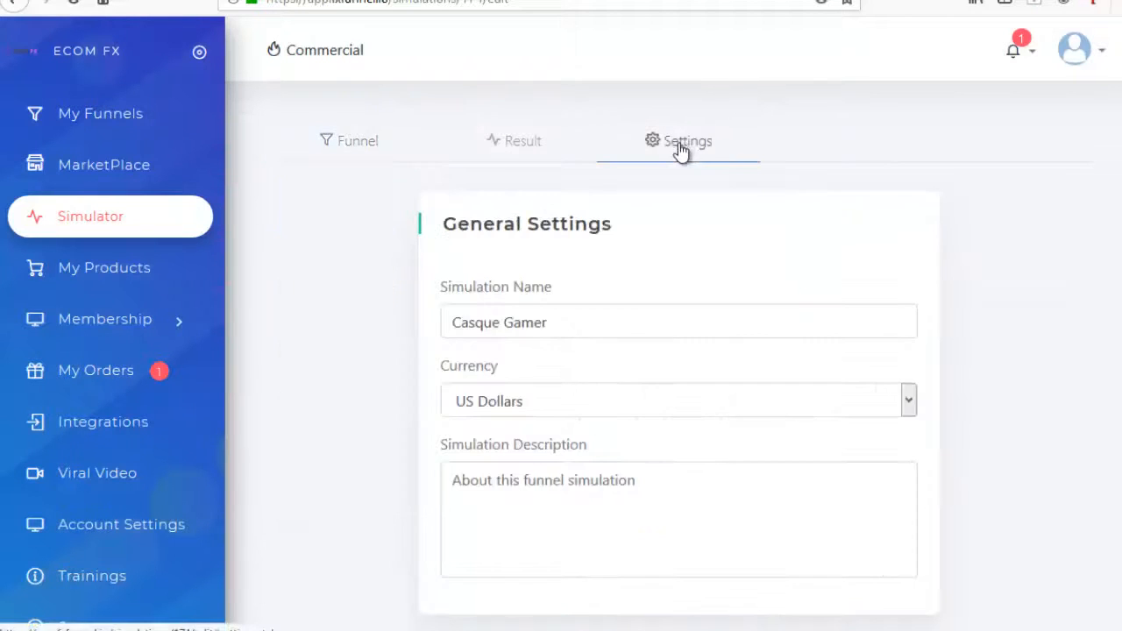
{"action": "left_click", "coordinate": [551, 408]}
{"action": "left_click", "coordinate": [476, 58]}
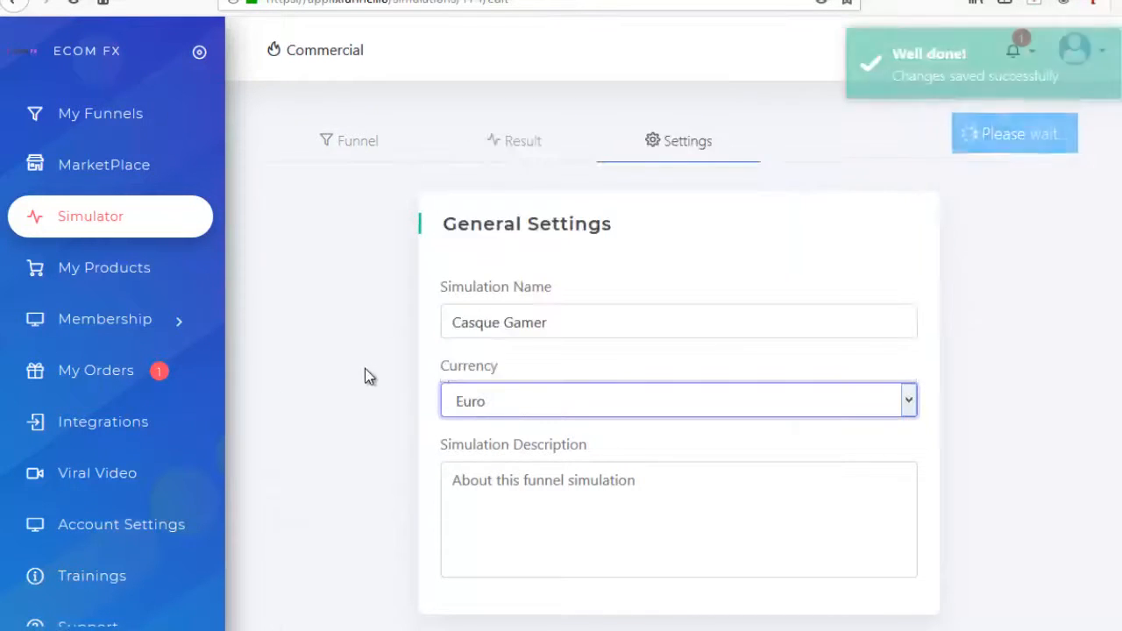
{"action": "scroll", "coordinate": [514, 338], "scroll_direction": "down", "scroll_amount": 1}
{"action": "scroll", "coordinate": [397, 354], "scroll_direction": "up", "scroll_amount": 1}
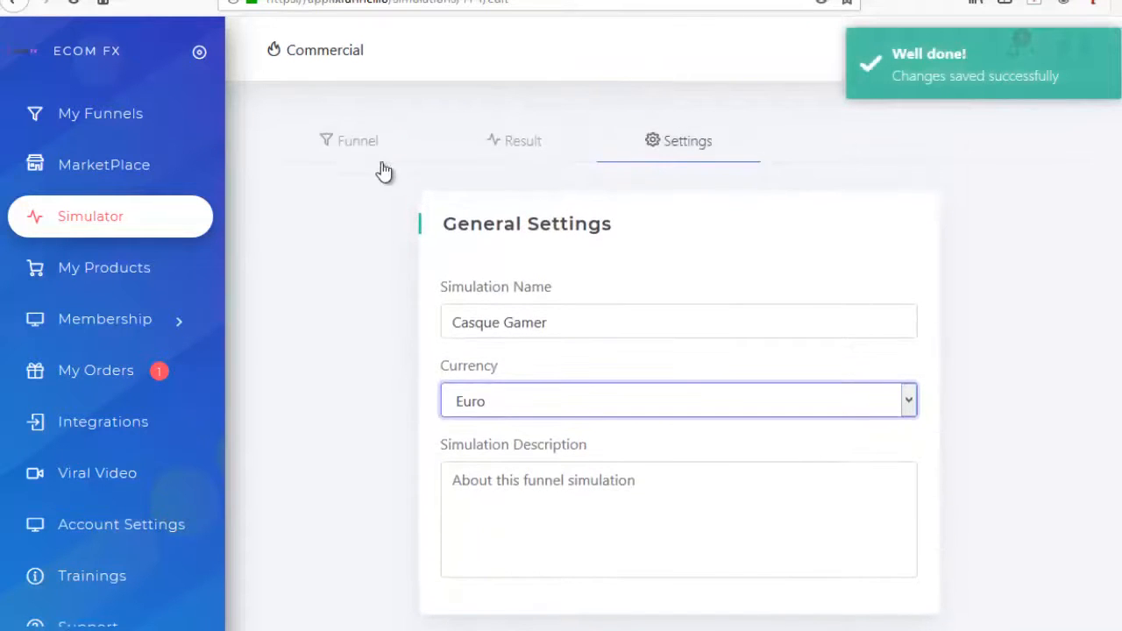
Step: Start a new traffic entry in the funnel with campaign name "Casque Gamer" and source "Facebook Ads"
{"action": "left_click", "coordinate": [355, 143]}
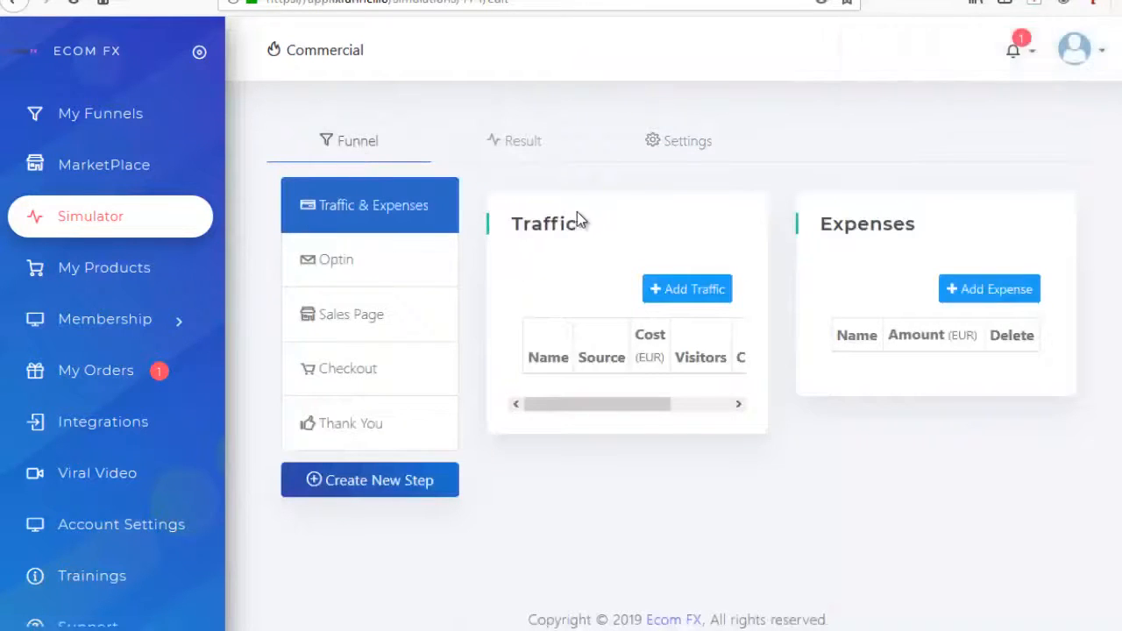
{"action": "left_click", "coordinate": [700, 292]}
{"action": "left_click", "coordinate": [434, 94]}
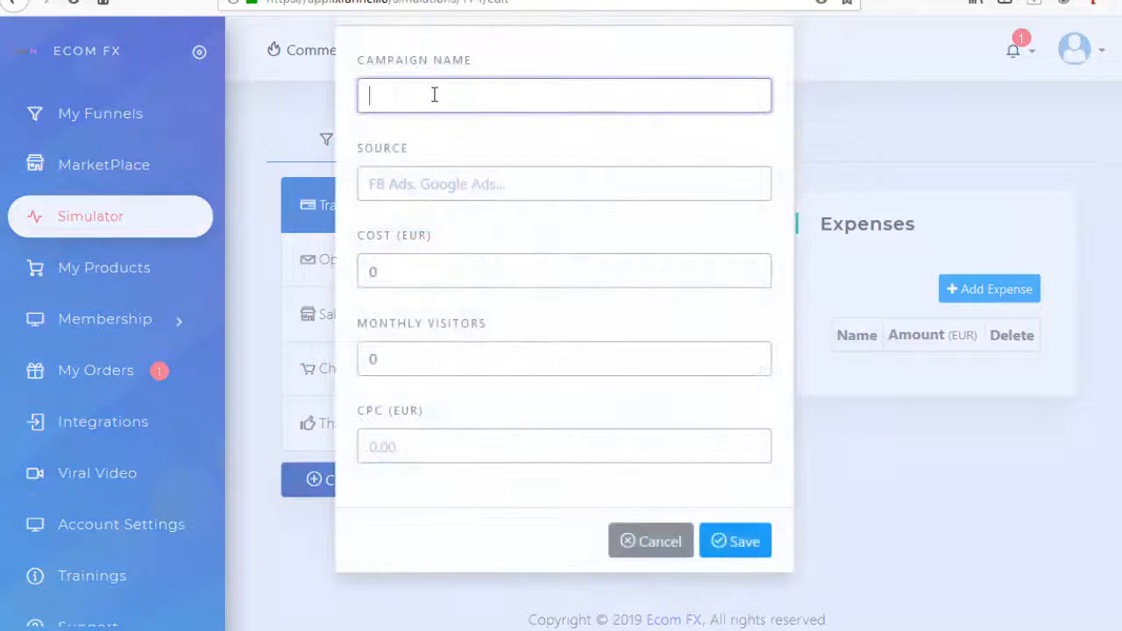
{"action": "type", "text": "Casque Gamer"}
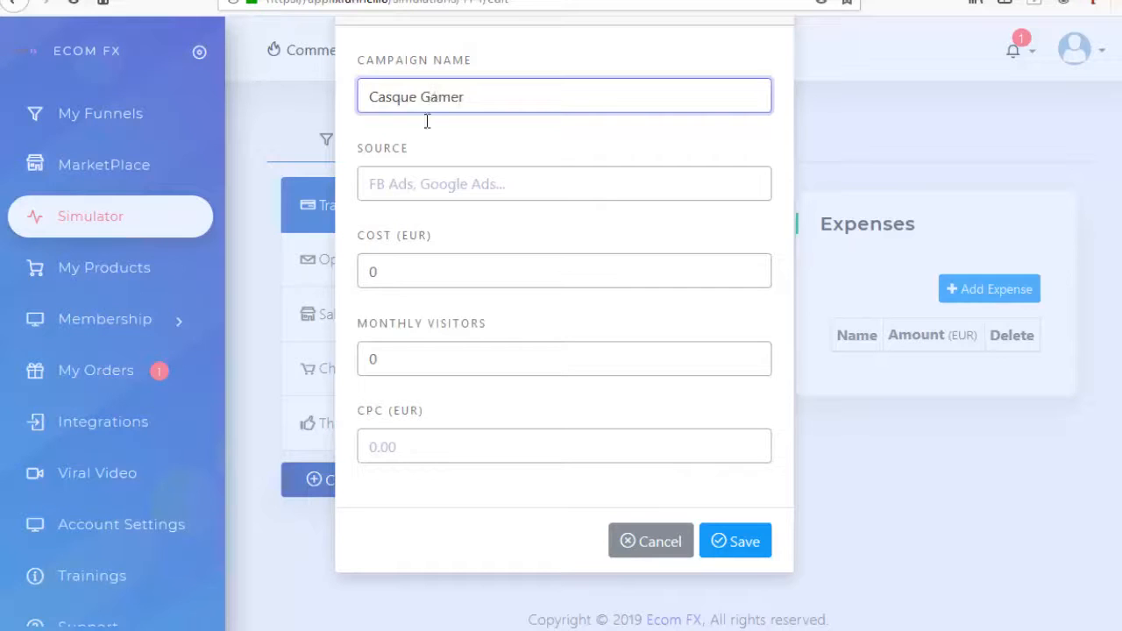
{"action": "left_click", "coordinate": [442, 172]}
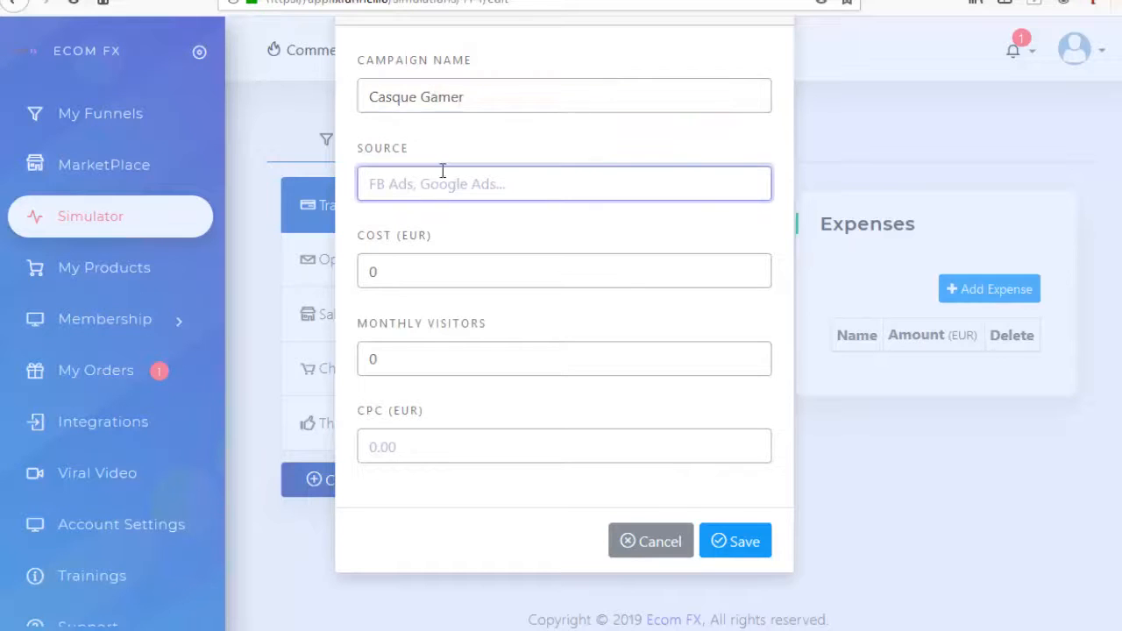
{"action": "type", "text": "Facebook"}
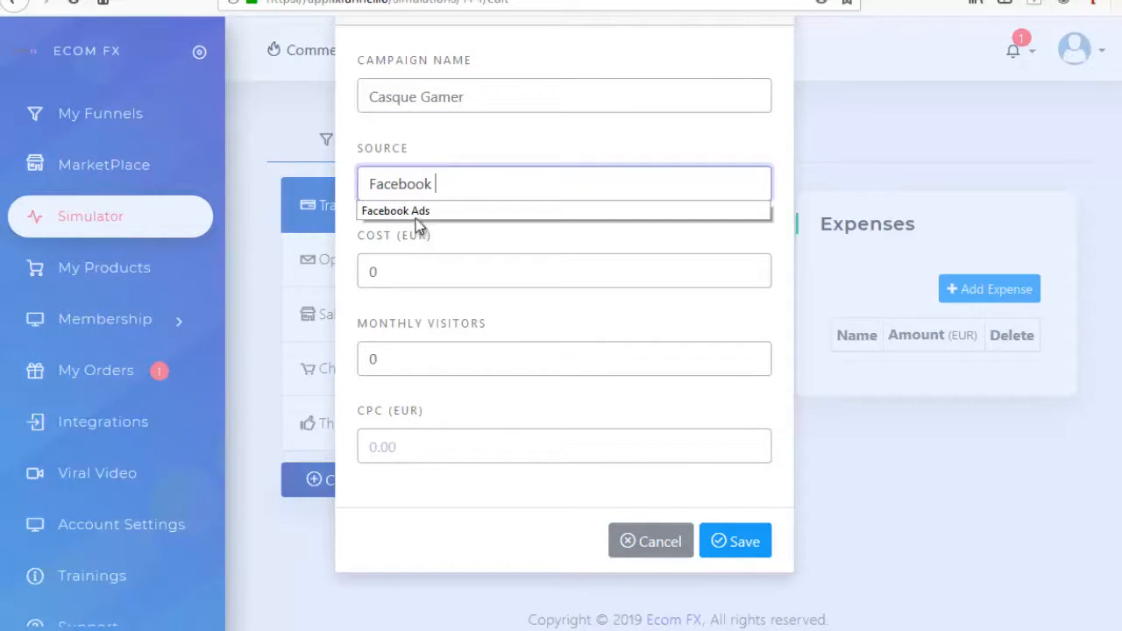
{"action": "left_click", "coordinate": [416, 218]}
Step: Give the Facebook Ads traffic a cost of 700 EUR, 16000 monthly visitors and a CPC of 1 EUR, and save it
{"action": "left_click_drag", "start_coordinate": [413, 268], "coordinate": [354, 269]}
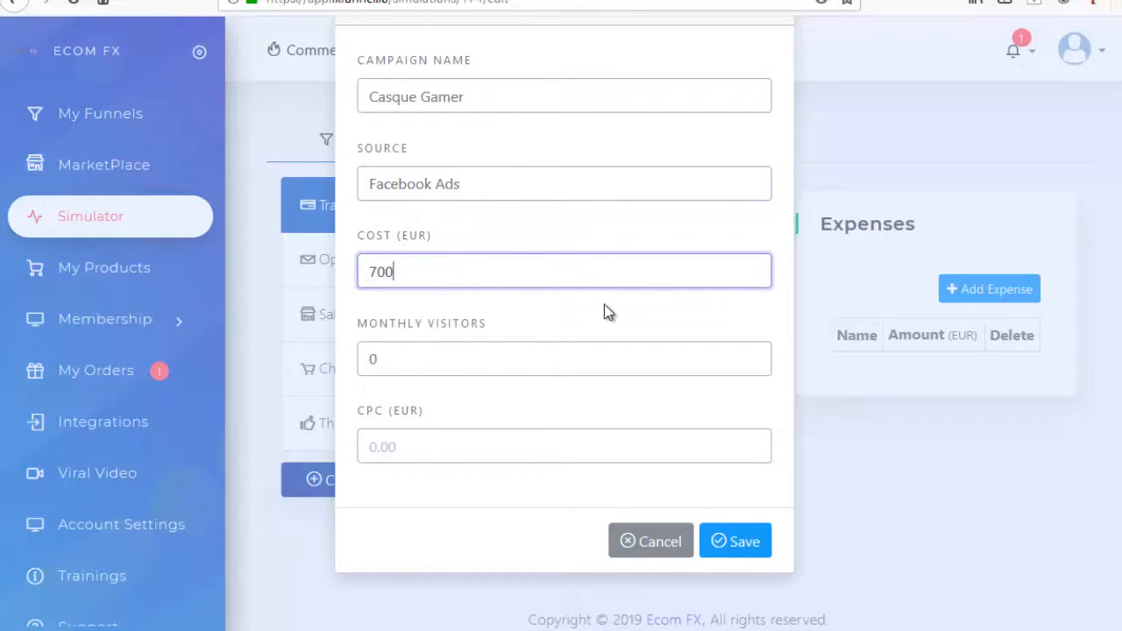
{"action": "left_click_drag", "start_coordinate": [419, 371], "coordinate": [370, 359]}
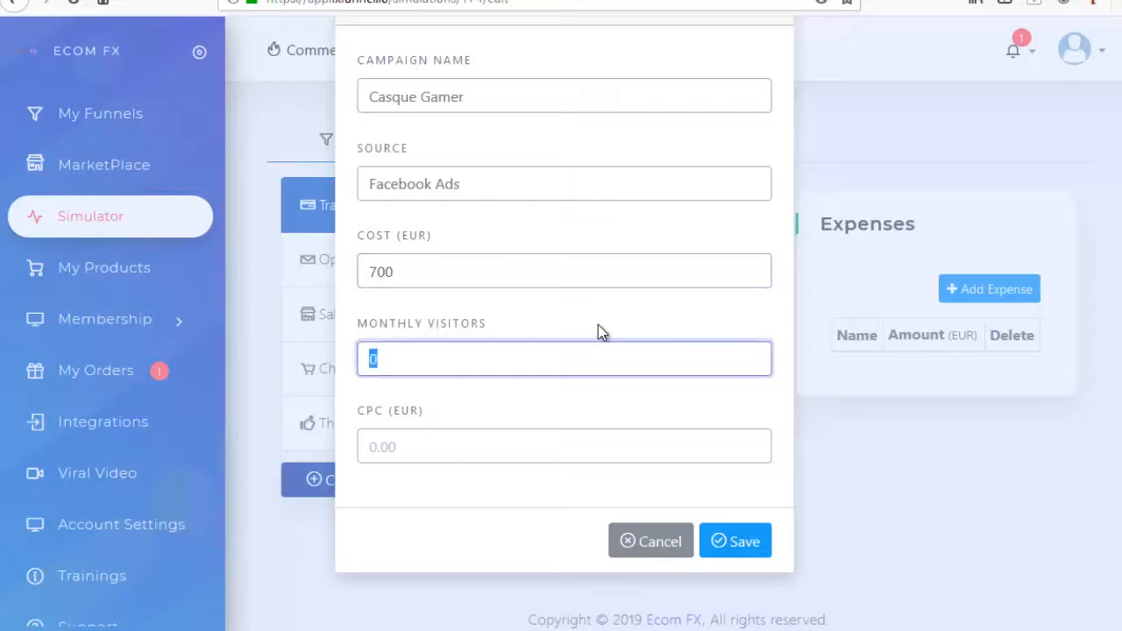
{"action": "type", "text": "16000"}
{"action": "left_click", "coordinate": [418, 446]}
{"action": "type", "text": "1"}
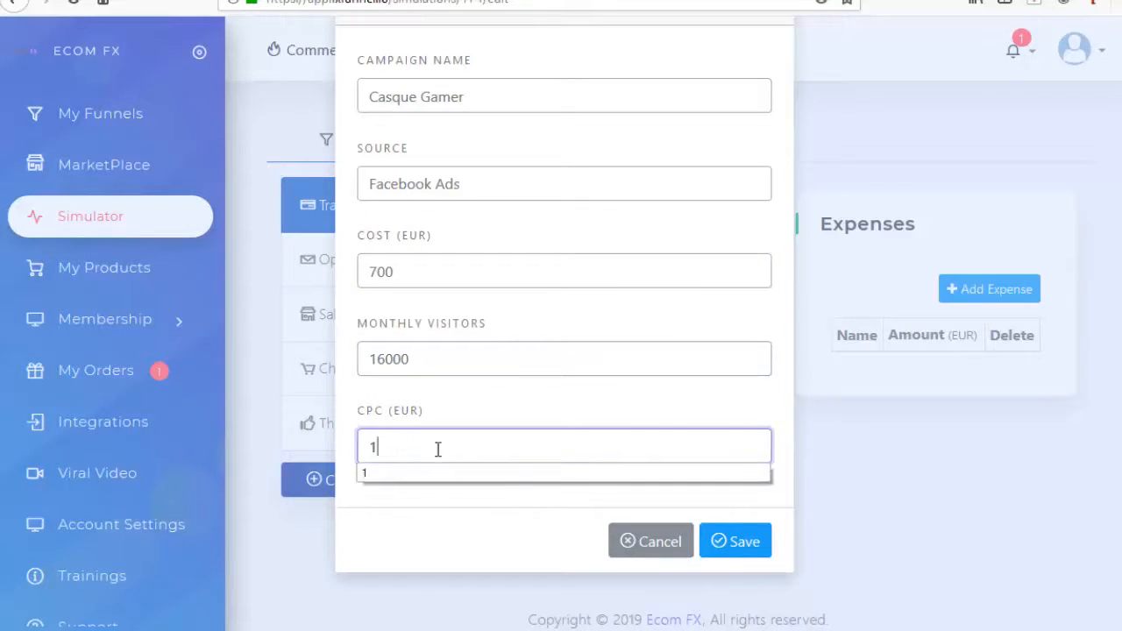
{"action": "left_click", "coordinate": [745, 542]}
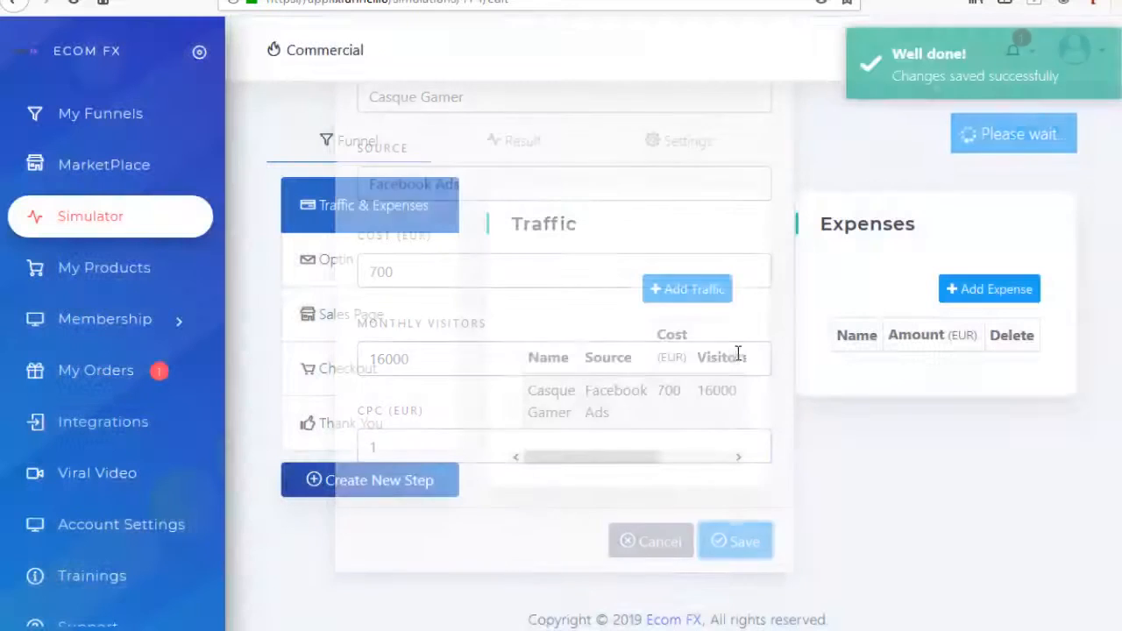
Step: Add a second "Casque Gamer" traffic entry with source "Adwords Youtube", cost 150 EUR, 7000 monthly visitors and CPC 0.6 EUR, and save it
{"action": "left_click", "coordinate": [682, 291]}
{"action": "left_click", "coordinate": [480, 200]}
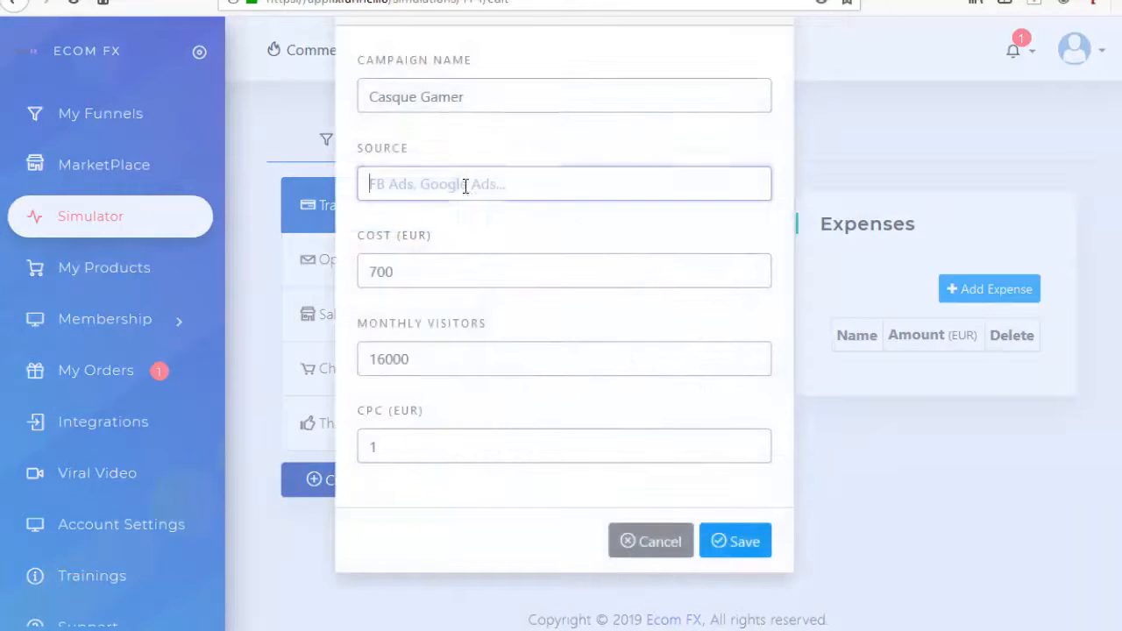
{"action": "type", "text": "Adwords Youtube"}
{"action": "left_click_drag", "start_coordinate": [430, 266], "coordinate": [270, 267]}
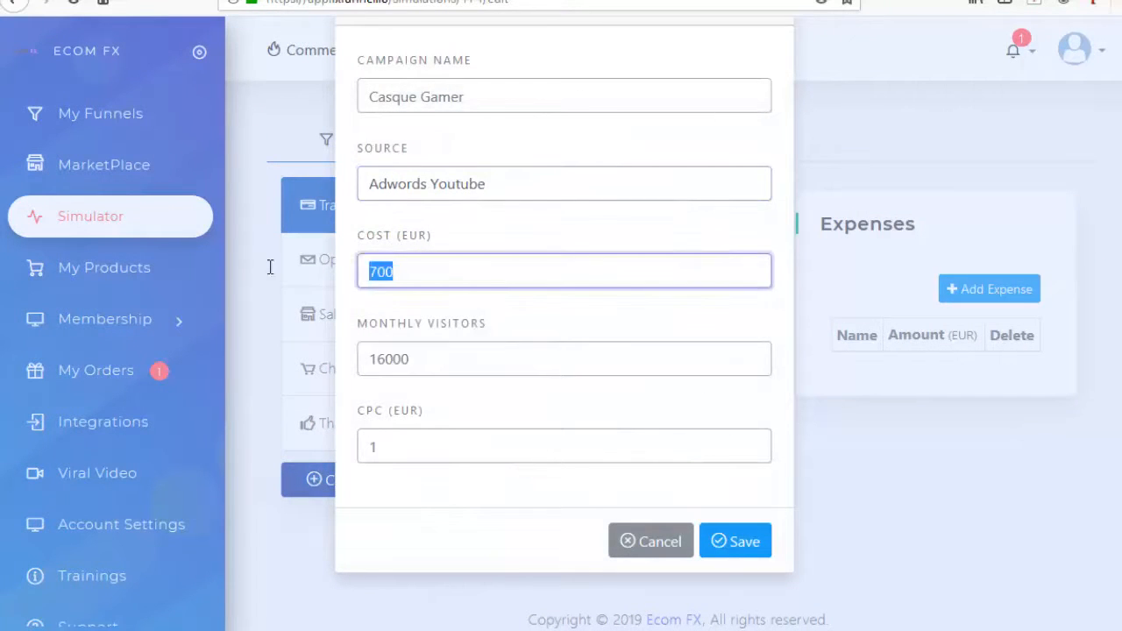
{"action": "type", "text": "150"}
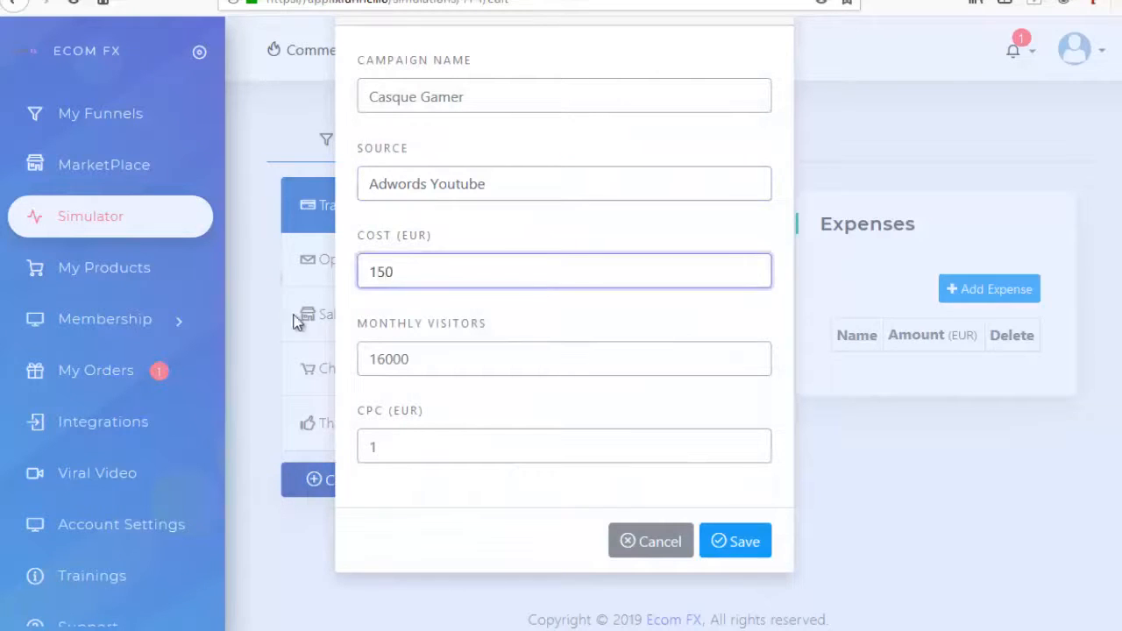
{"action": "left_click_drag", "start_coordinate": [432, 359], "coordinate": [333, 363]}
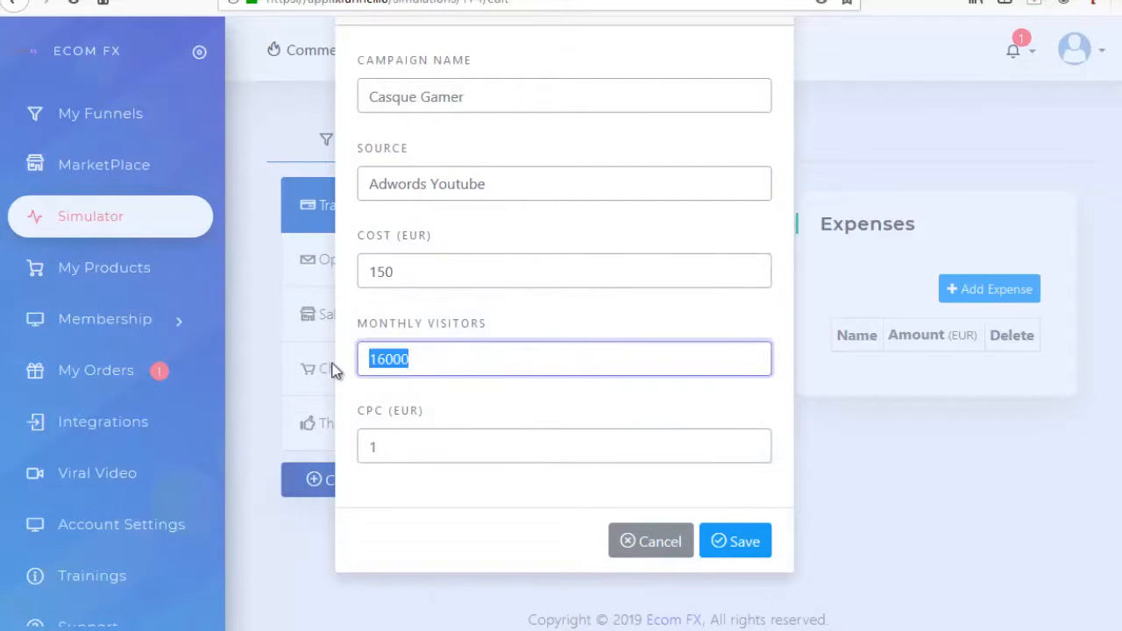
{"action": "type", "text": "7"}
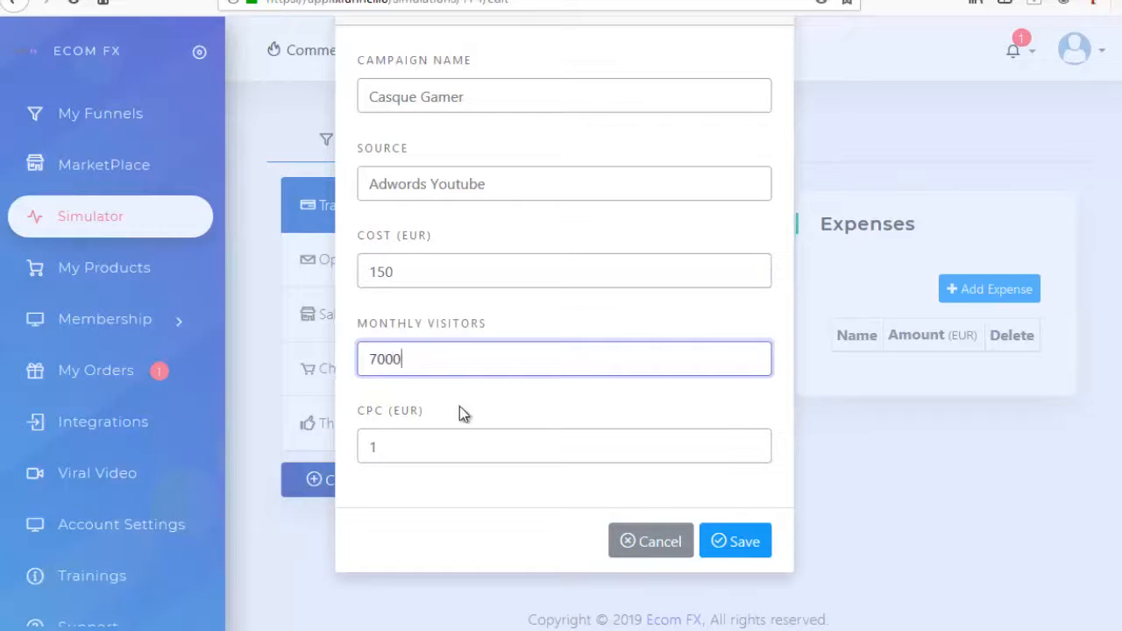
{"action": "left_click_drag", "start_coordinate": [431, 433], "coordinate": [368, 446]}
{"action": "key", "text": "BackSpace"}
{"action": "type", "text": "0.6"}
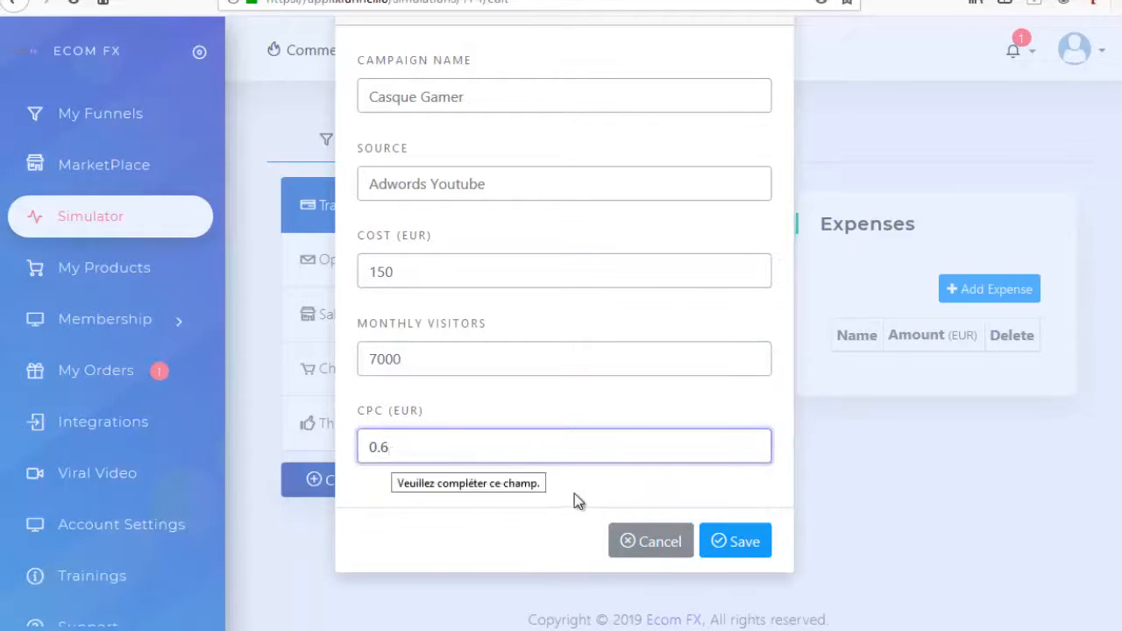
{"action": "left_click", "coordinate": [731, 541]}
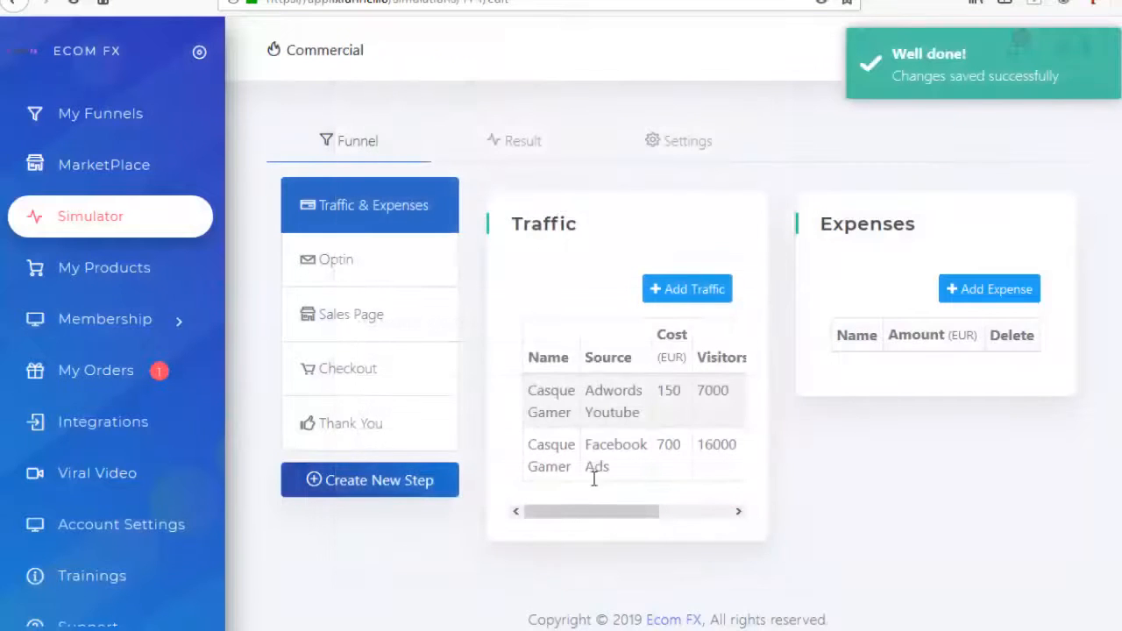
Step: Add an expense named "Création video promo" with an amount of 120 EUR and save it
{"action": "left_click", "coordinate": [994, 289]}
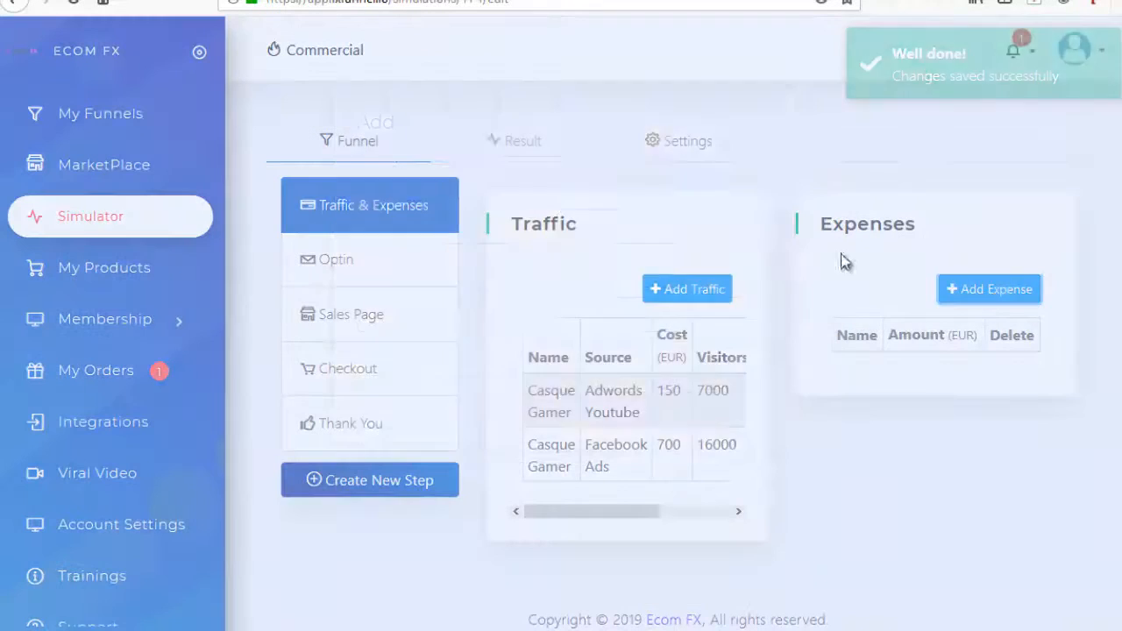
{"action": "left_click", "coordinate": [469, 227]}
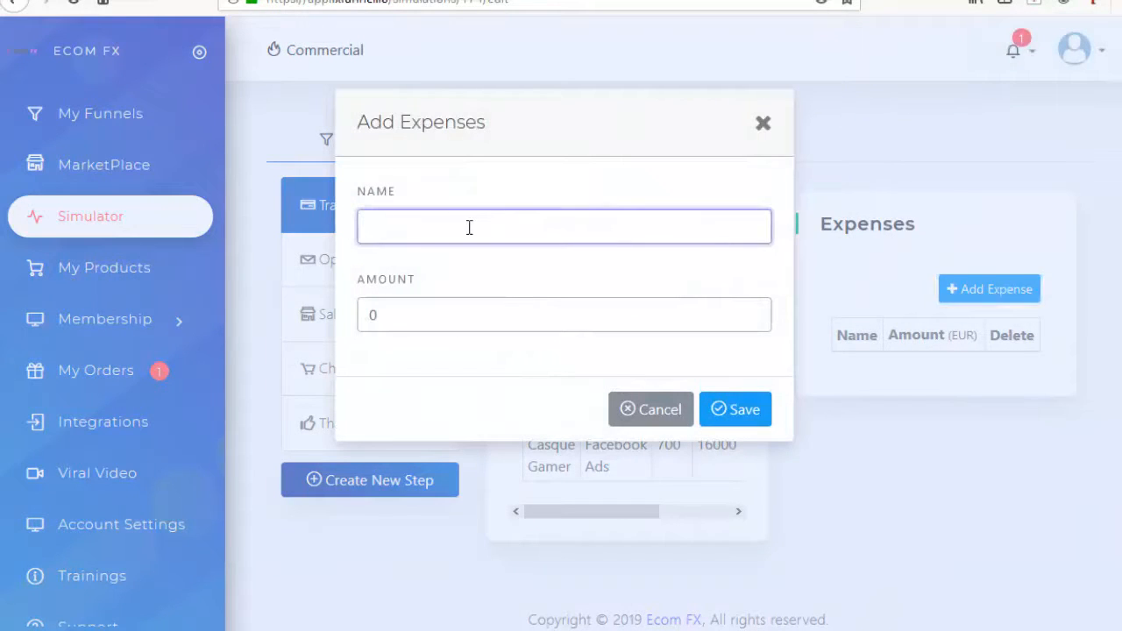
{"action": "type", "text": "Création video promo"}
{"action": "key", "text": "Tab"}
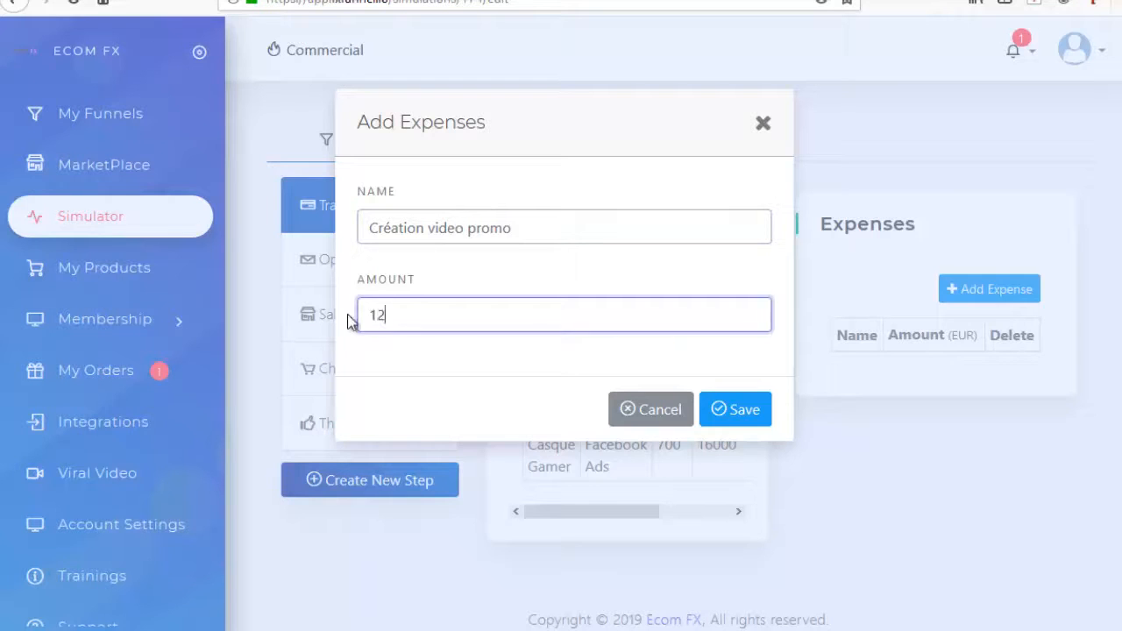
{"action": "left_click", "coordinate": [734, 409]}
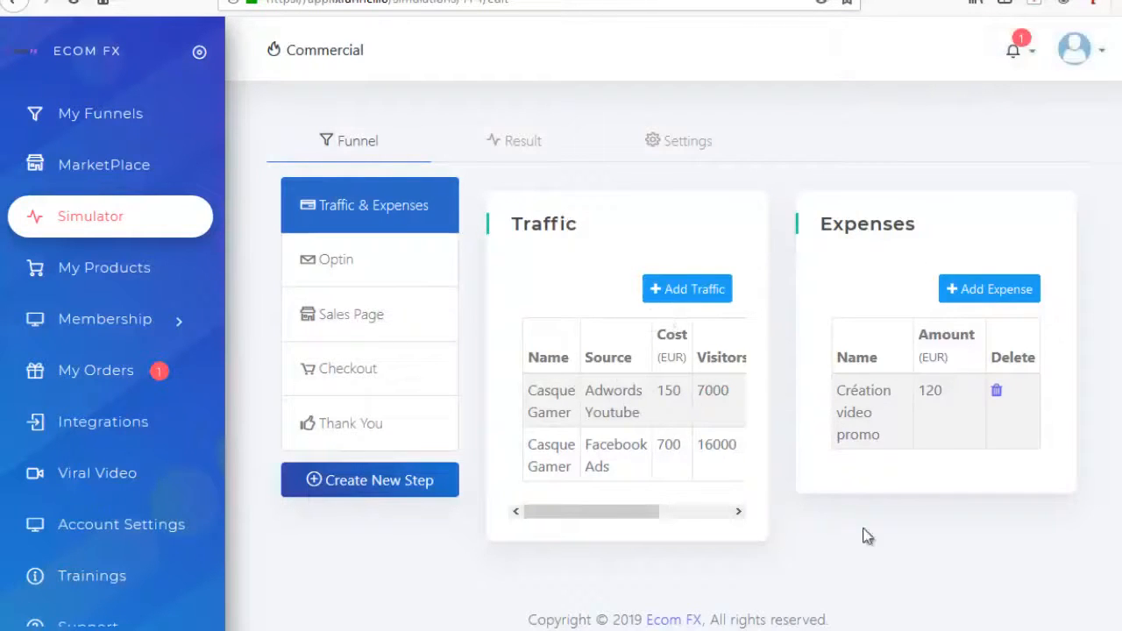
Step: Set the Optin page's conversion rate to 20% and submit it, checking the traffic entries along the way
{"action": "left_click", "coordinate": [324, 259]}
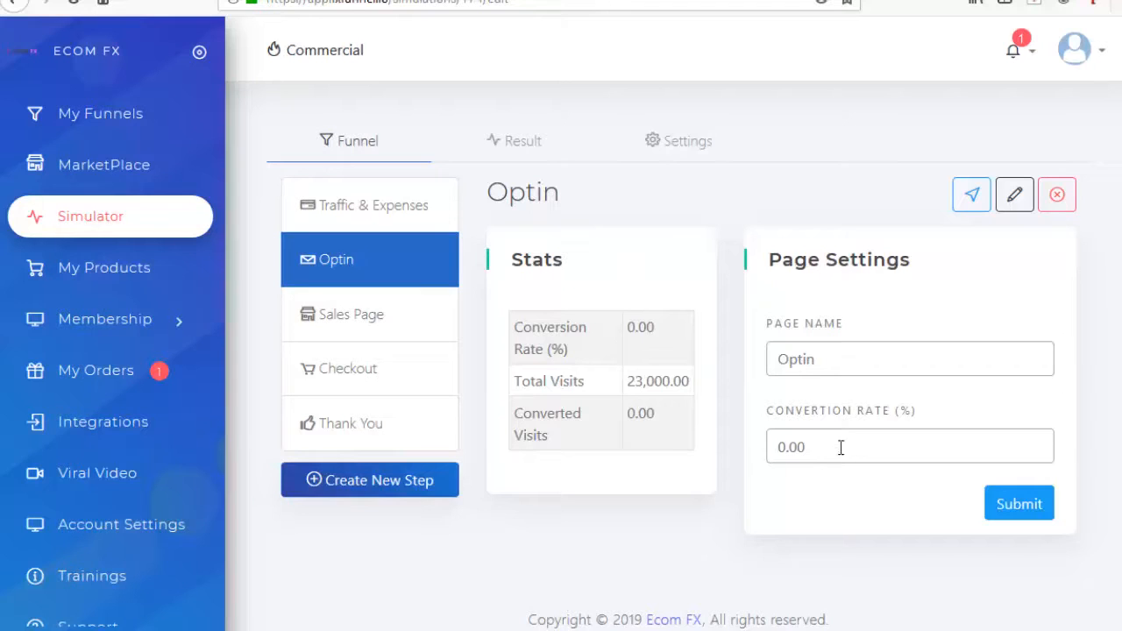
{"action": "left_click_drag", "start_coordinate": [788, 447], "coordinate": [766, 447]}
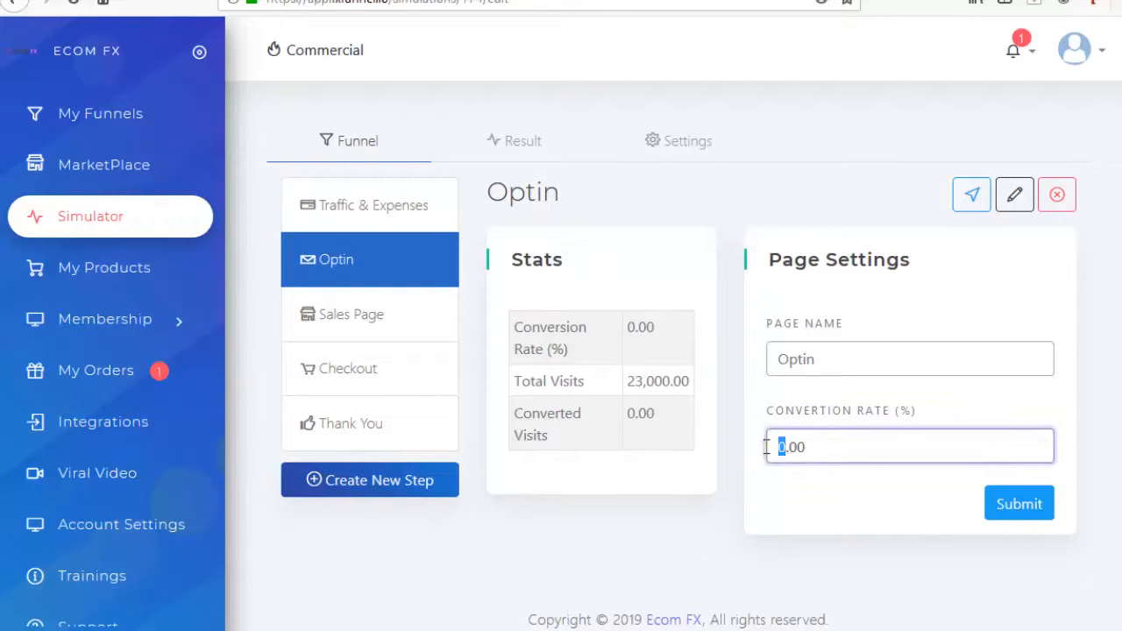
{"action": "type", "text": "20"}
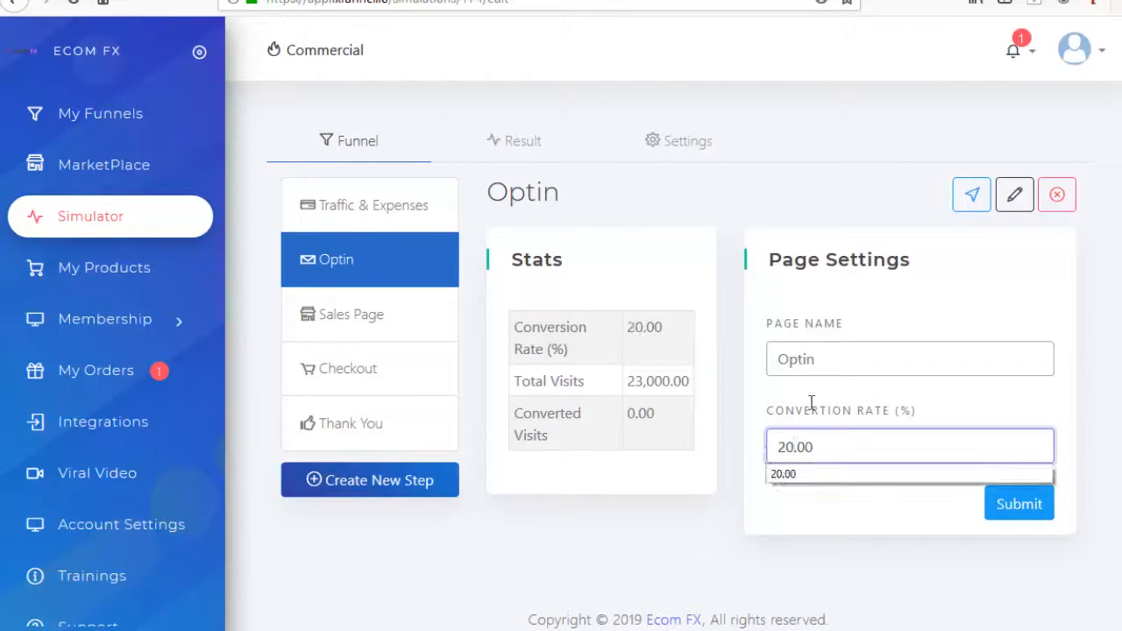
{"action": "left_click", "coordinate": [431, 211]}
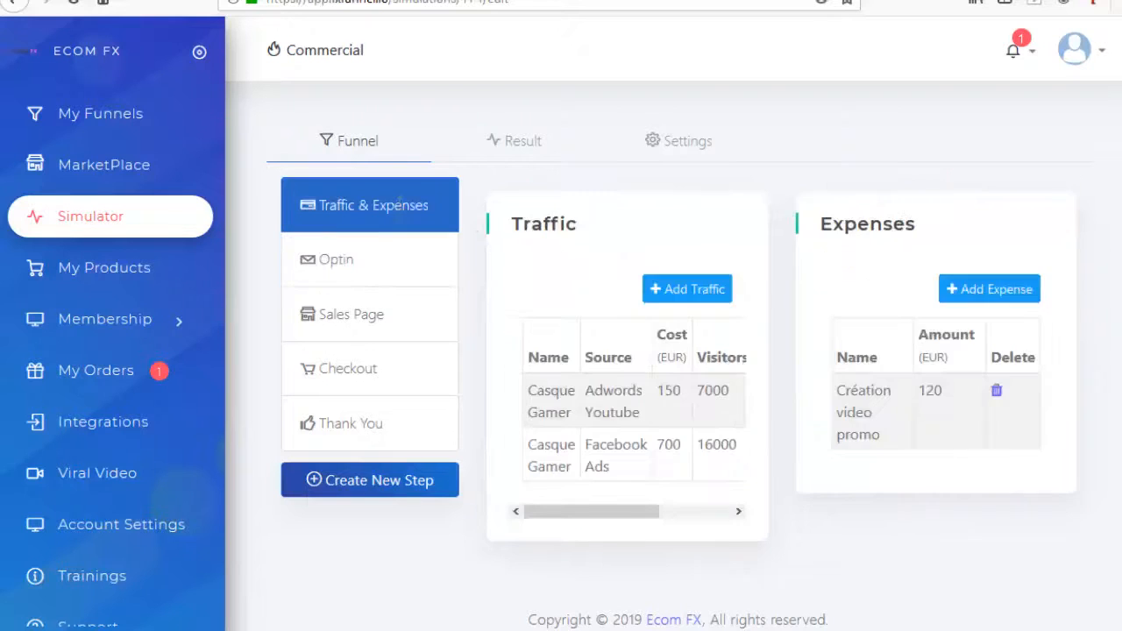
{"action": "left_click", "coordinate": [372, 254]}
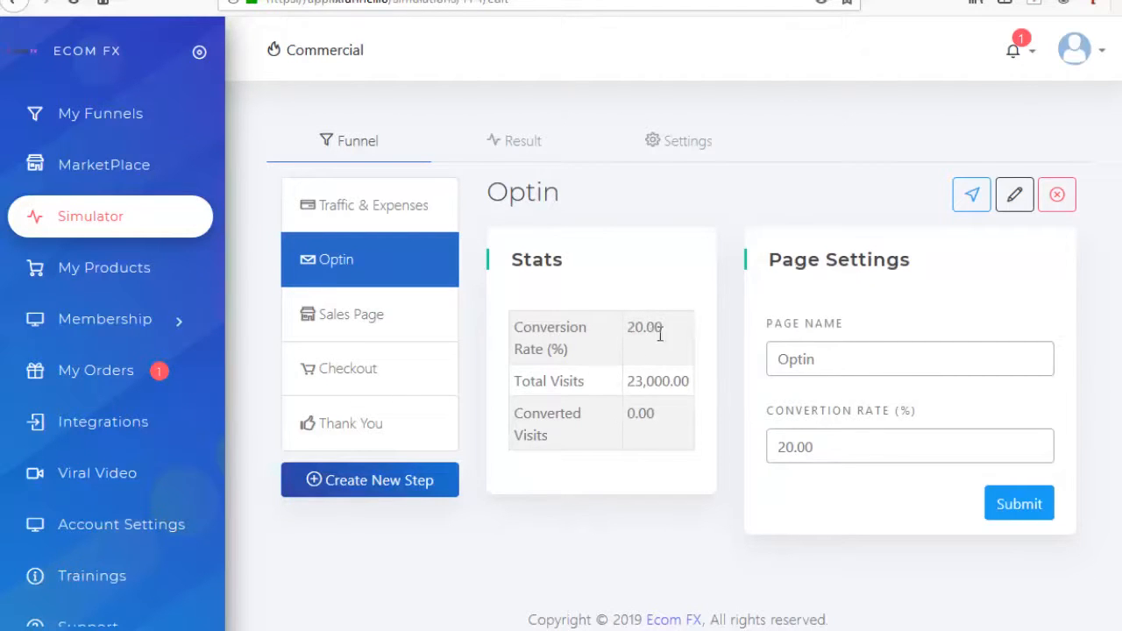
{"action": "left_click", "coordinate": [1027, 513]}
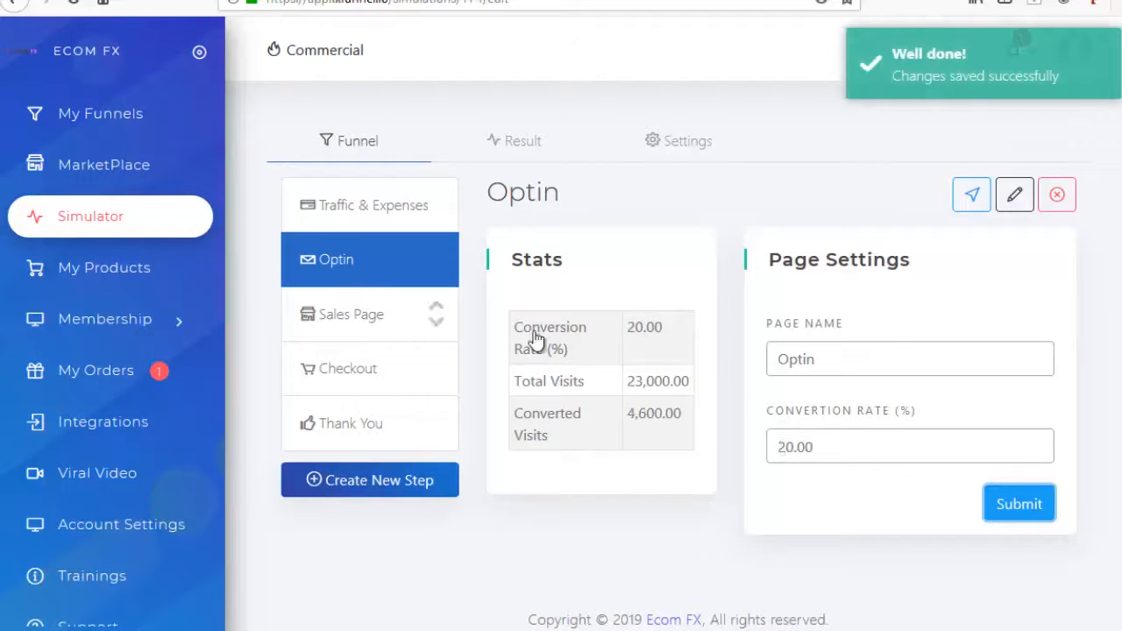
Step: Set the Sales Page step's conversion rate to 7% and submit it
{"action": "left_click", "coordinate": [338, 315]}
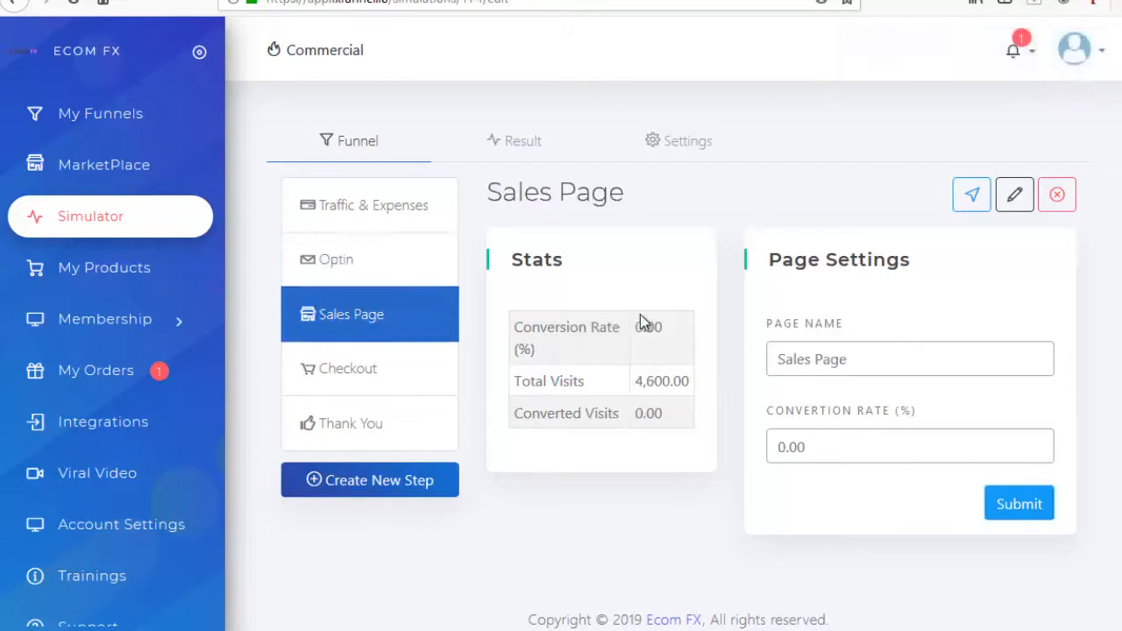
{"action": "left_click", "coordinate": [775, 446]}
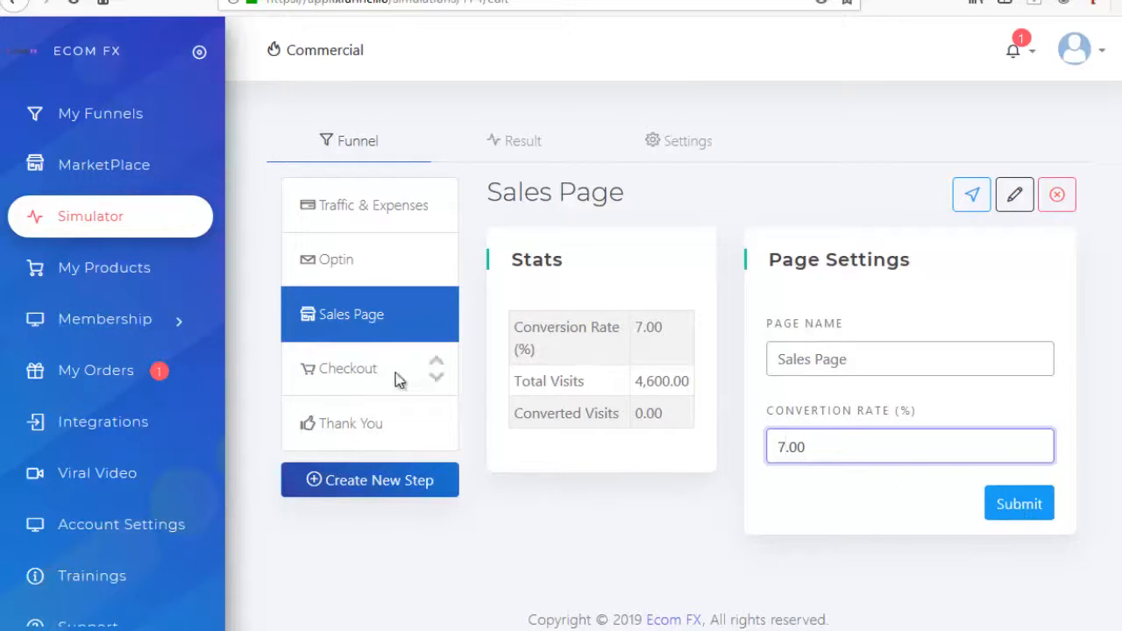
{"action": "left_click", "coordinate": [1027, 515]}
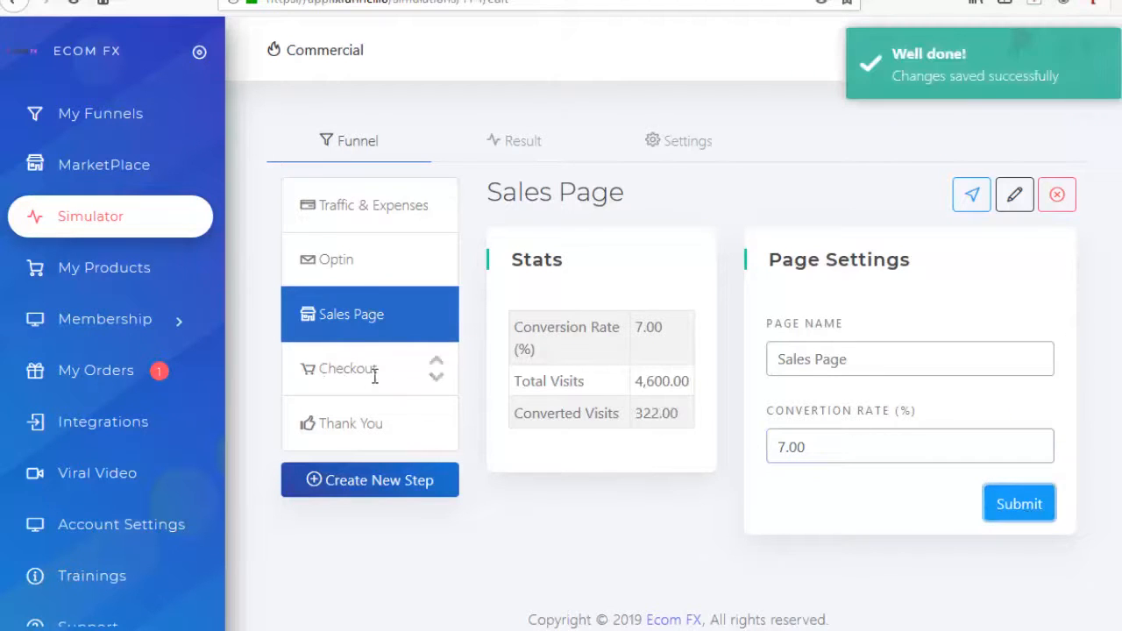
Step: Set the Checkout step's conversion rate to 75% and submit it
{"action": "left_click", "coordinate": [348, 371]}
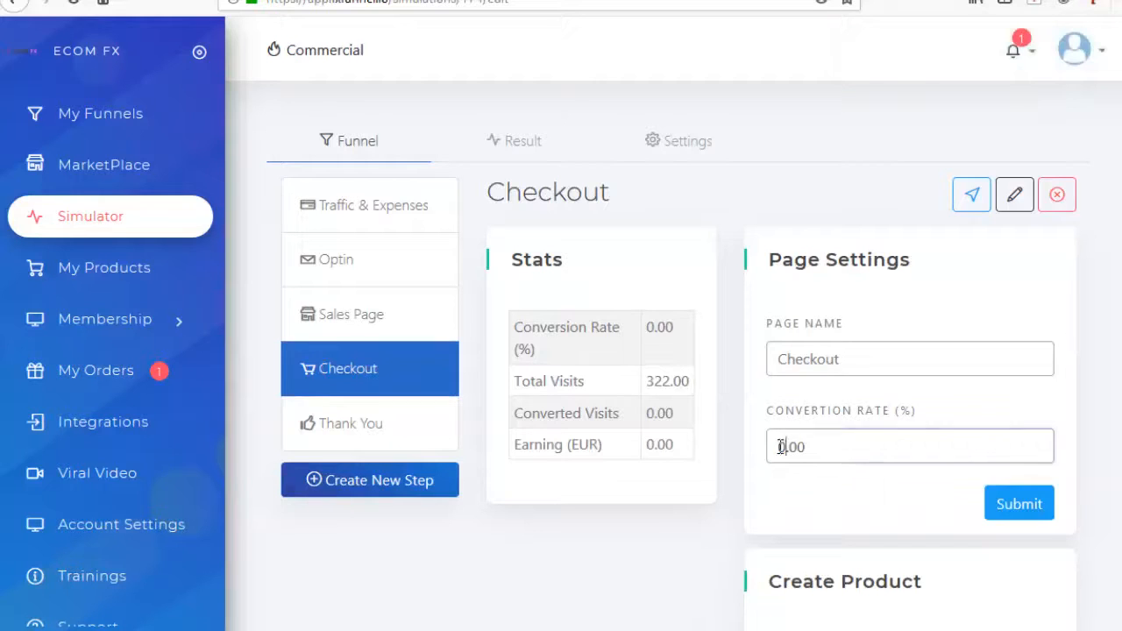
{"action": "left_click_drag", "start_coordinate": [780, 446], "coordinate": [775, 447]}
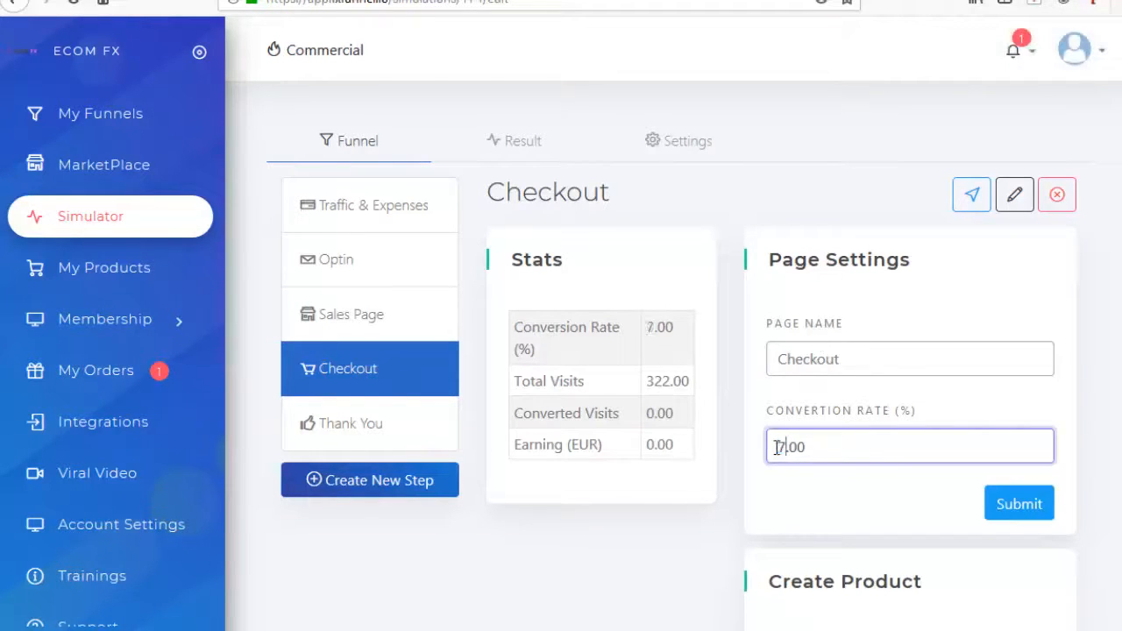
{"action": "type", "text": "5"}
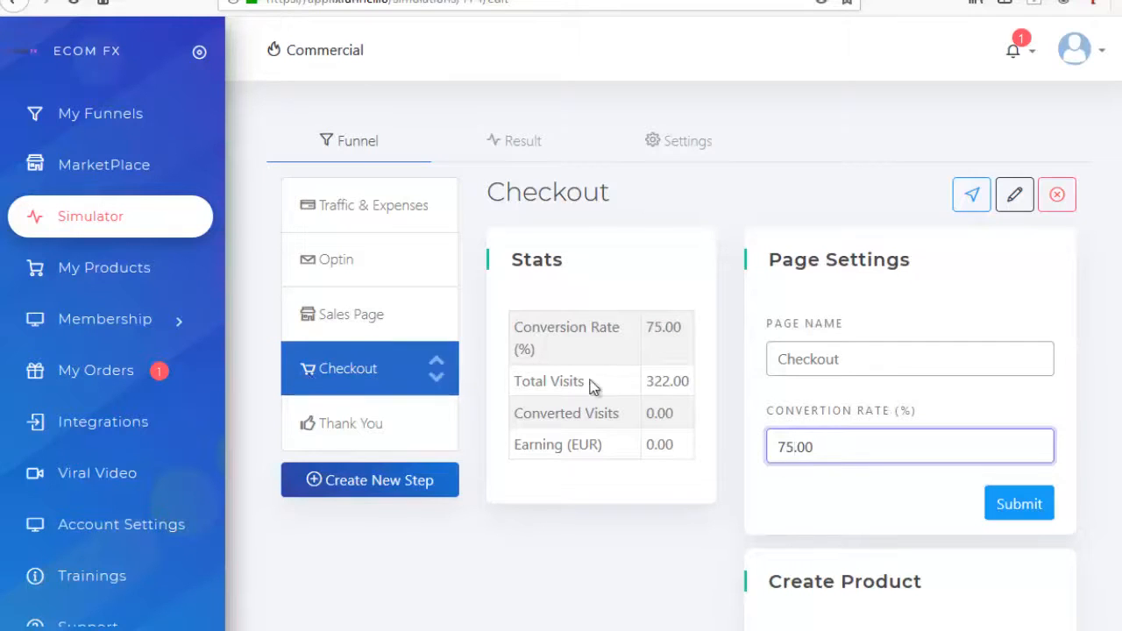
{"action": "left_click", "coordinate": [1019, 514]}
Step: Start a new Checkout product named "CAsque Gamer" with a price of 99 and the One-Time price type
{"action": "scroll", "coordinate": [888, 301], "scroll_direction": "down", "scroll_amount": 4}
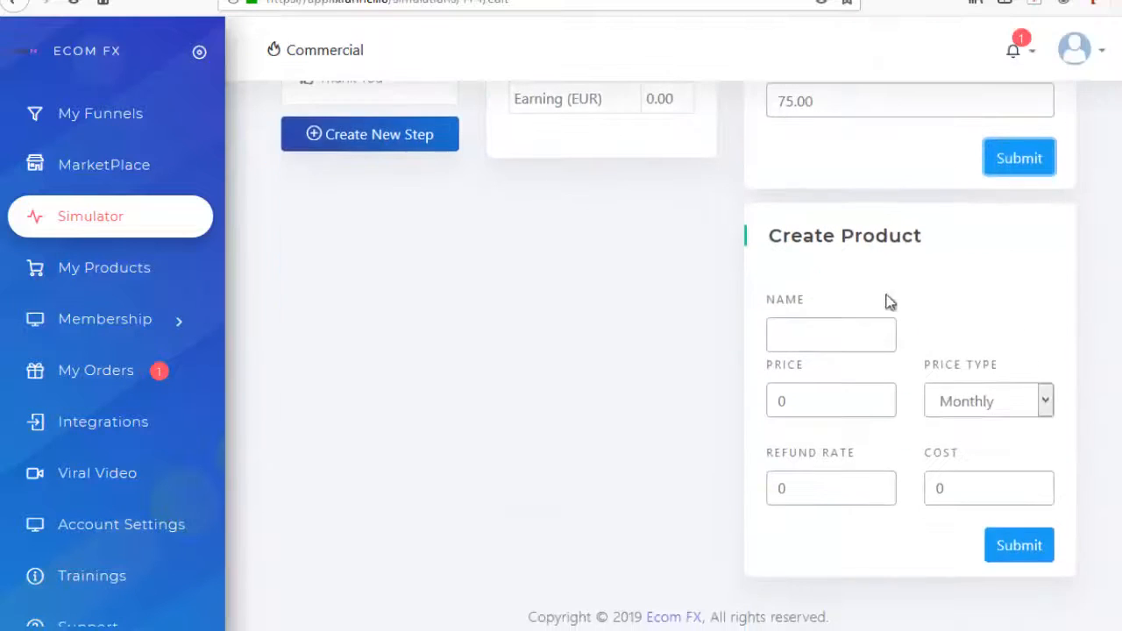
{"action": "left_click", "coordinate": [810, 326]}
{"action": "type", "text": "CAs"}
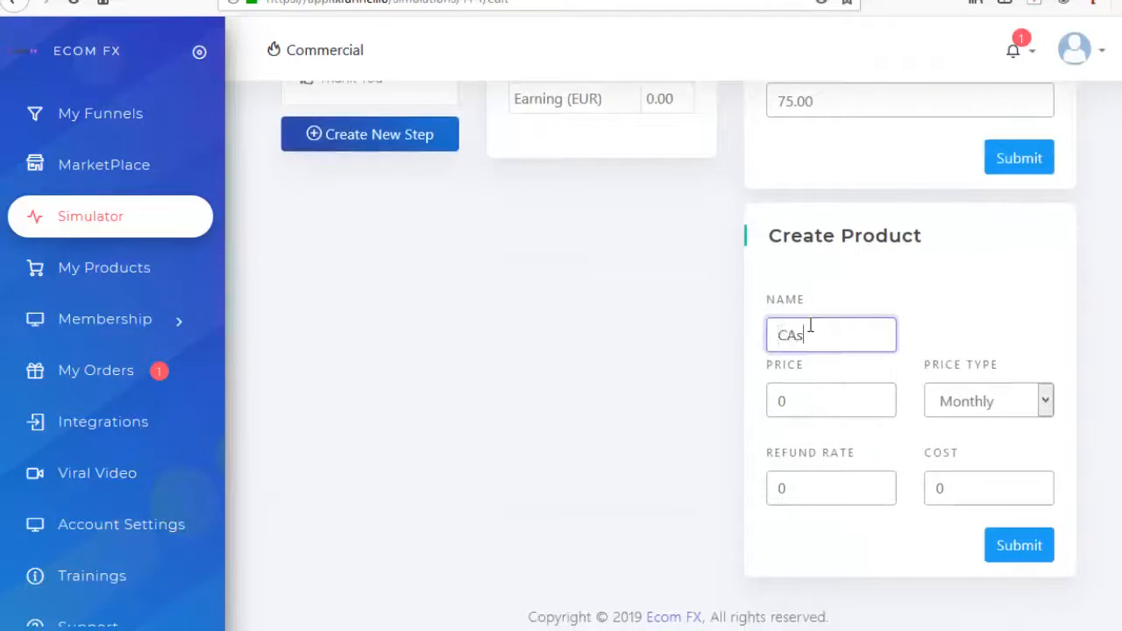
{"action": "type", "text": "que Gamer"}
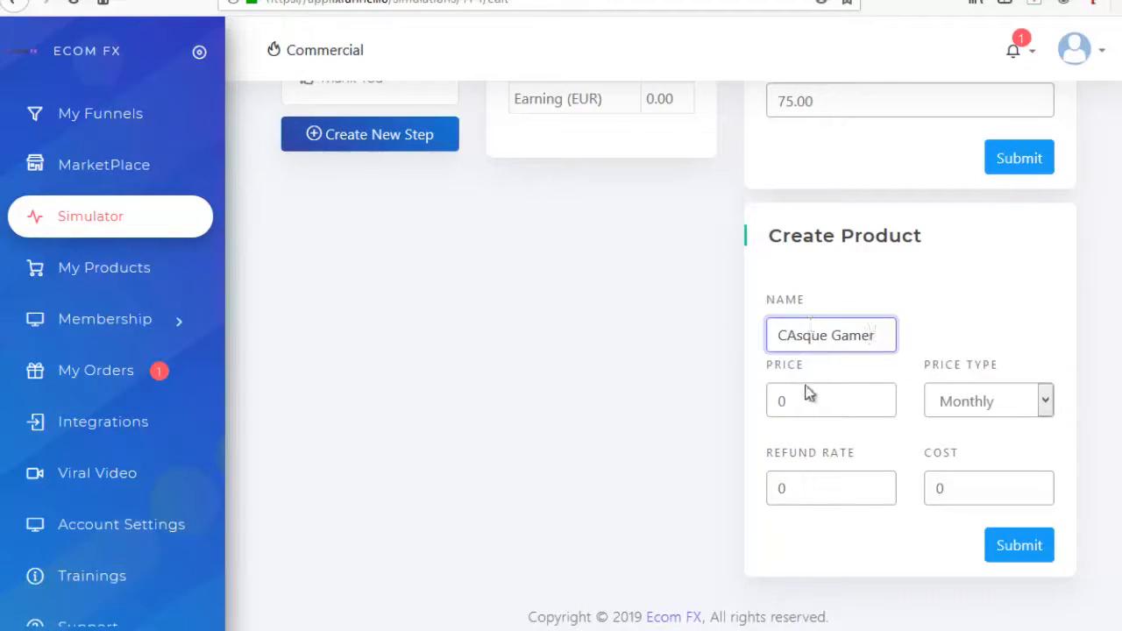
{"action": "key", "text": "Tab"}
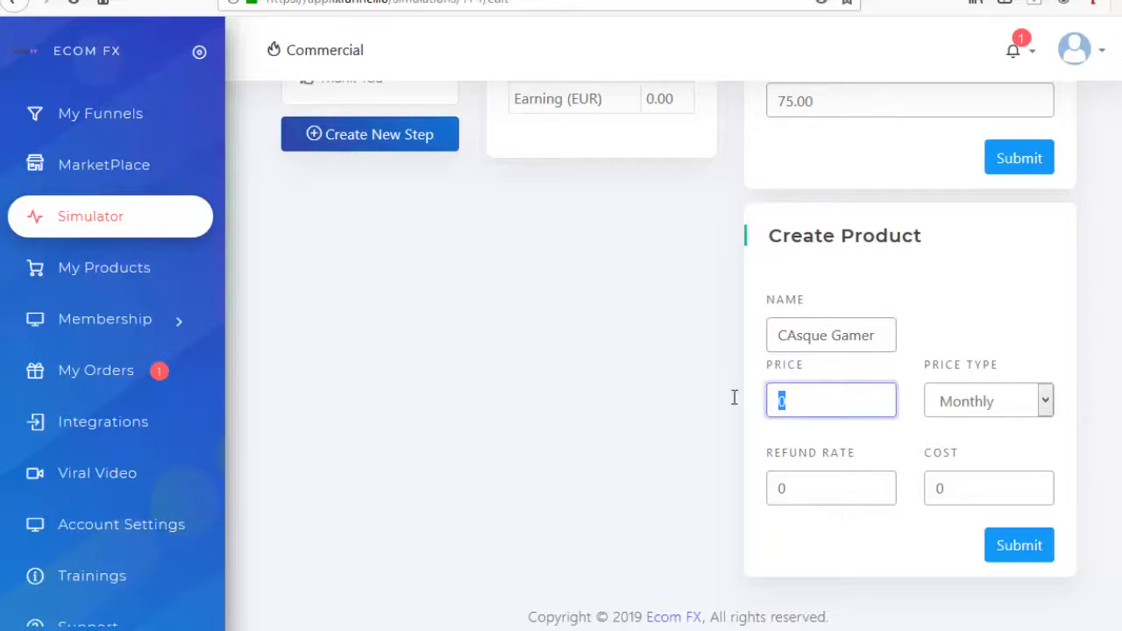
{"action": "type", "text": "99"}
{"action": "left_click", "coordinate": [733, 397]}
{"action": "left_click", "coordinate": [1008, 405]}
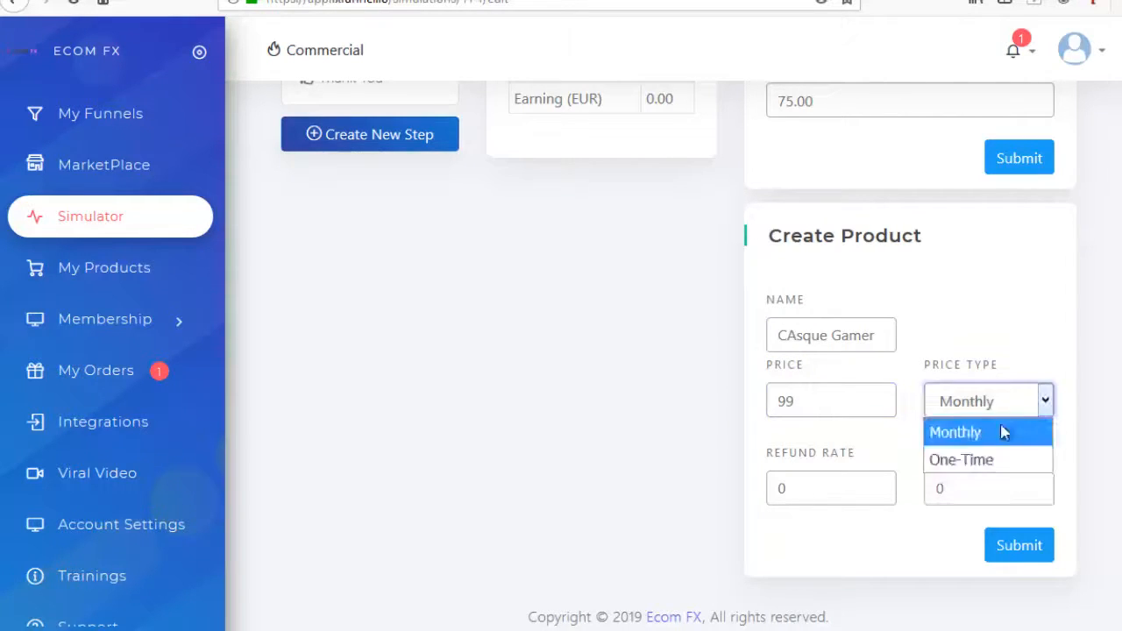
{"action": "left_click", "coordinate": [964, 460]}
Step: Give the product a refund rate of 2, check gaming headset prices on AliExpress, enter a cost of 12 and submit the product
{"action": "left_click", "coordinate": [848, 507]}
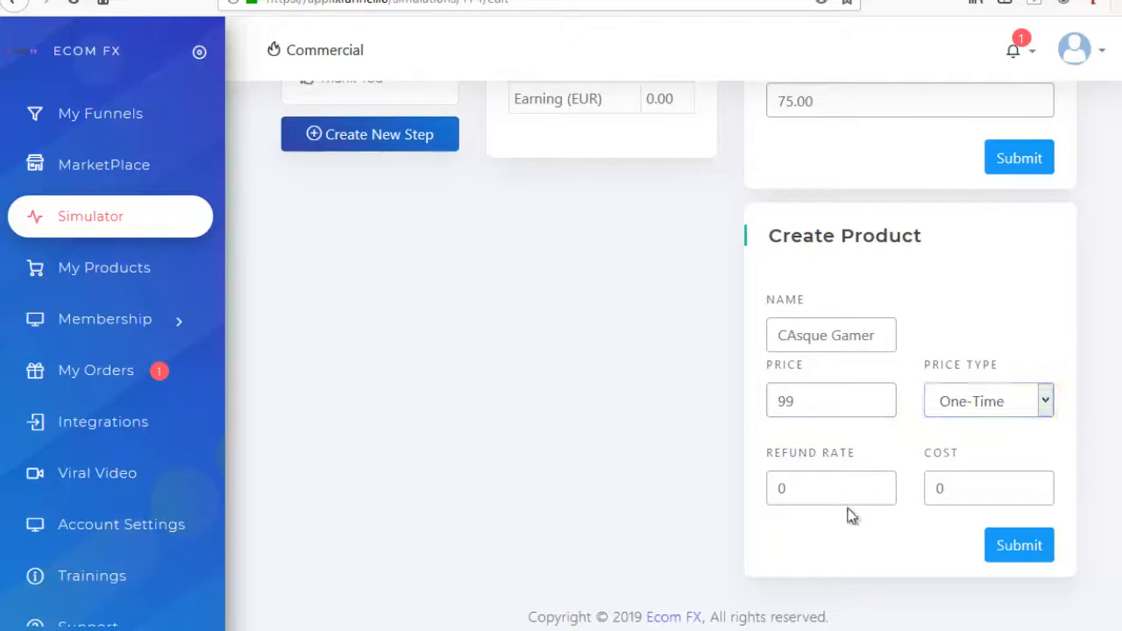
{"action": "left_click_drag", "start_coordinate": [830, 498], "coordinate": [718, 496]}
{"action": "type", "text": "2"}
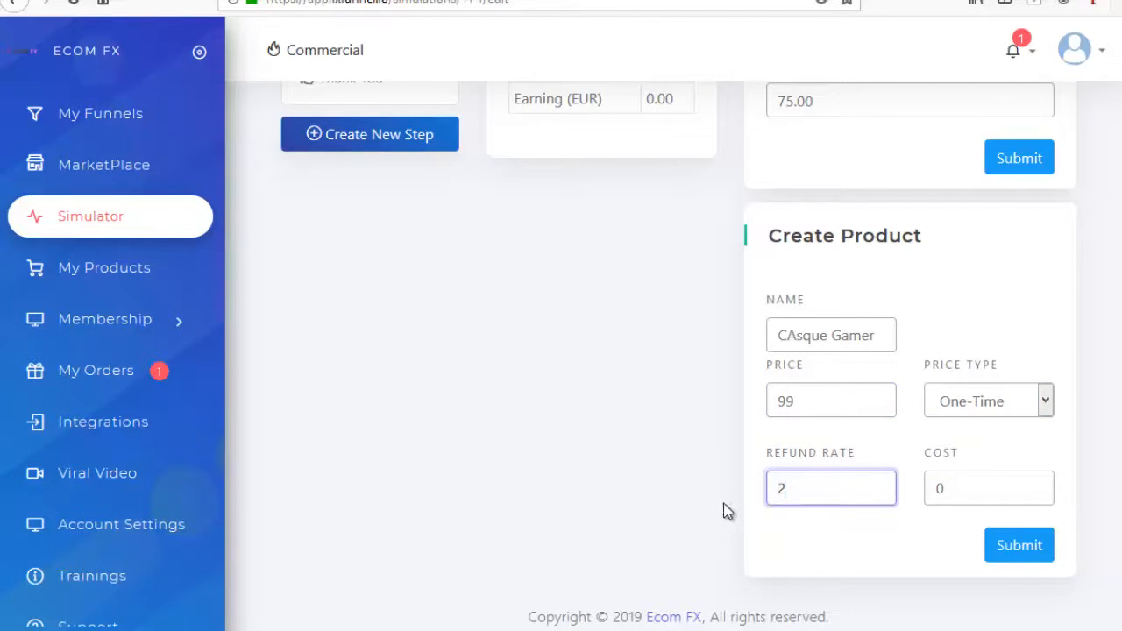
{"action": "left_click", "coordinate": [734, 515]}
{"action": "left_click_drag", "start_coordinate": [975, 486], "coordinate": [884, 488]}
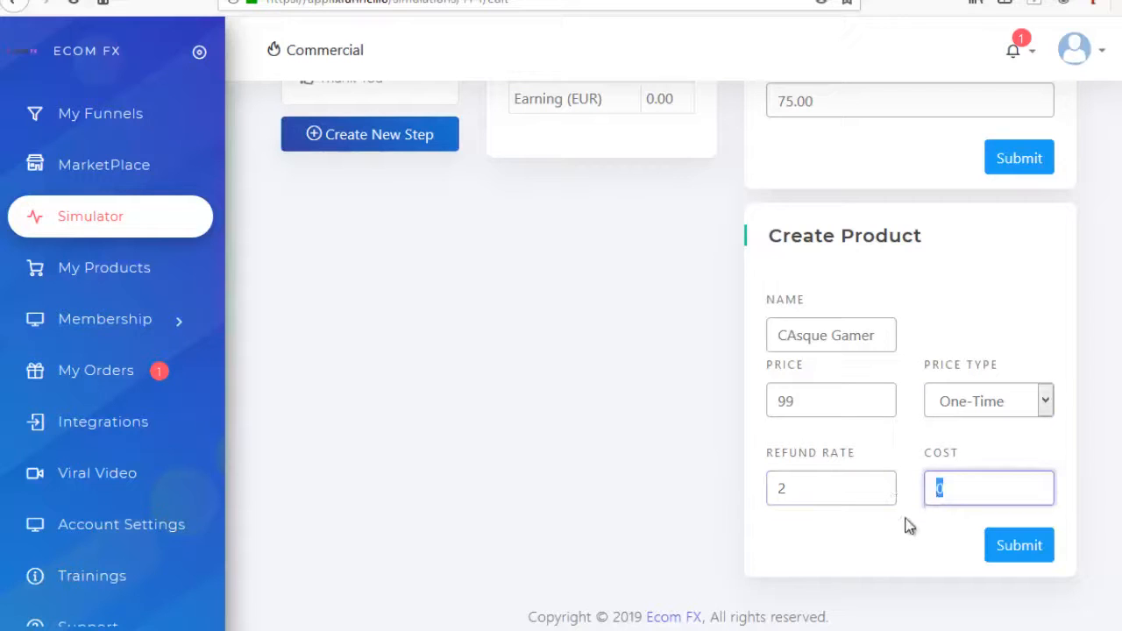
{"action": "left_click", "coordinate": [701, 0]}
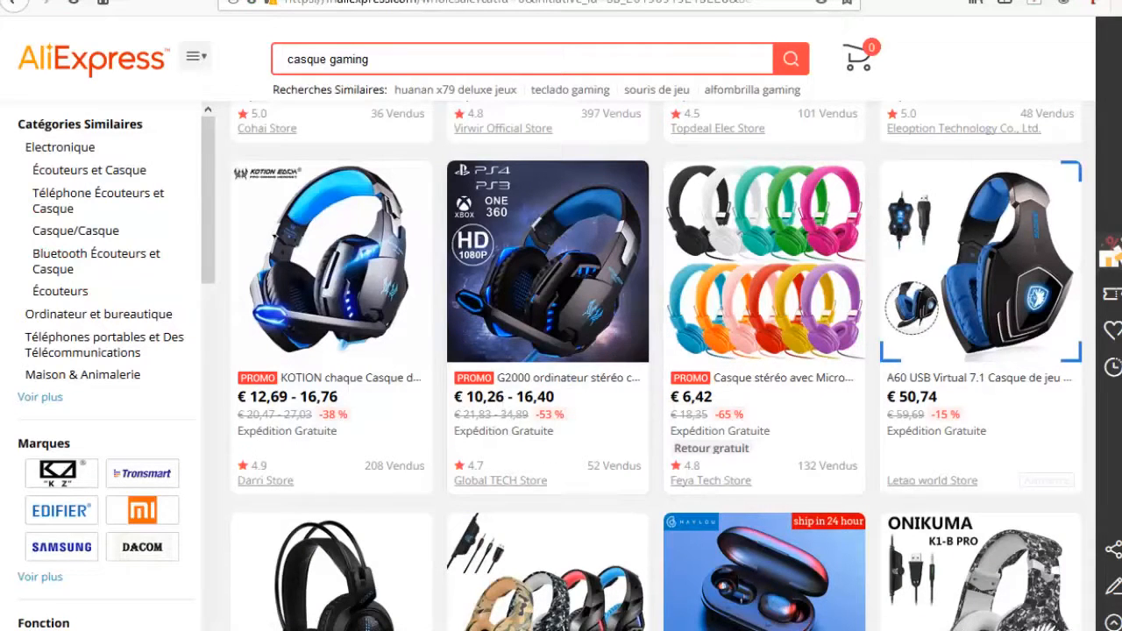
{"action": "left_click", "coordinate": [22, 1]}
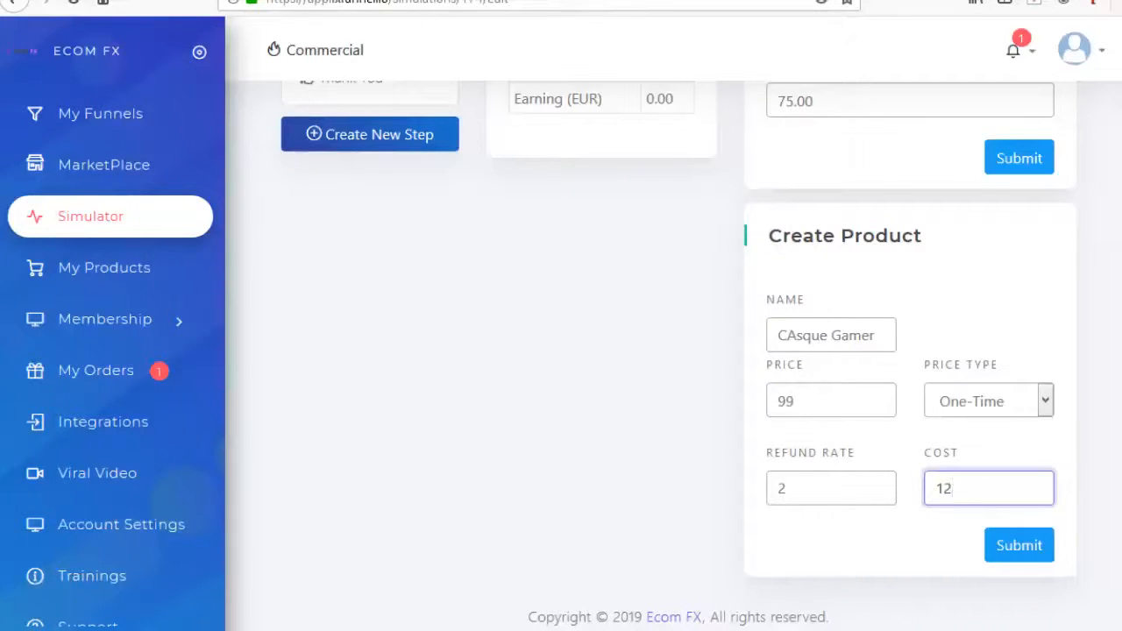
{"action": "left_click", "coordinate": [416, 1]}
{"action": "left_click", "coordinate": [131, 0]}
{"action": "left_click", "coordinate": [1017, 548]}
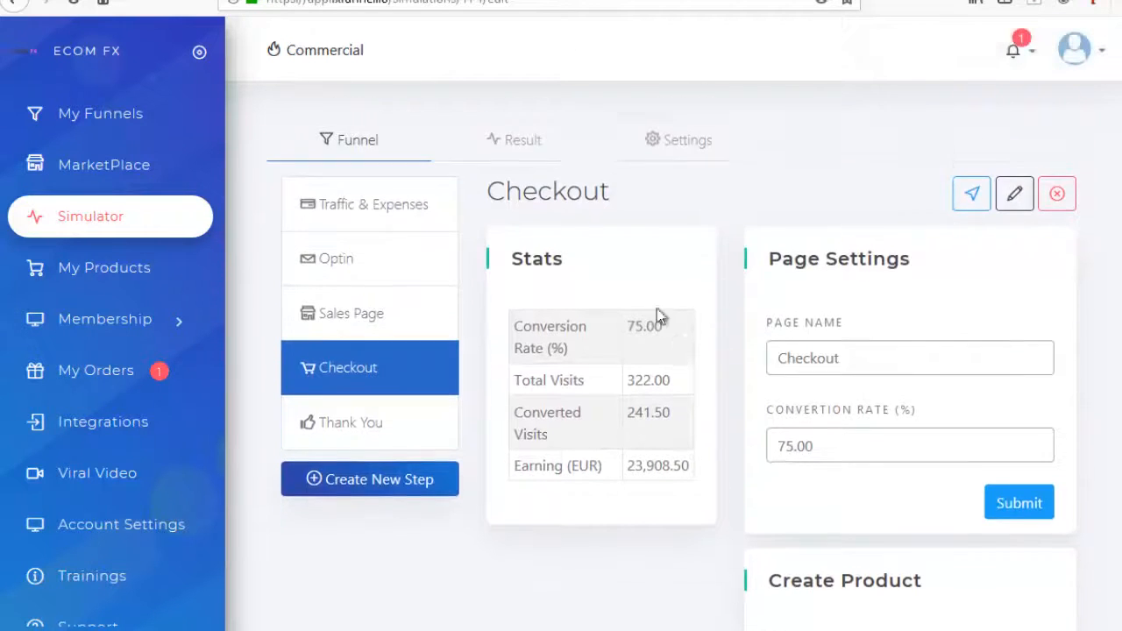
Step: Open the simulation's results to review revenue, cost, profit, traffic and leads
{"action": "left_click", "coordinate": [522, 145]}
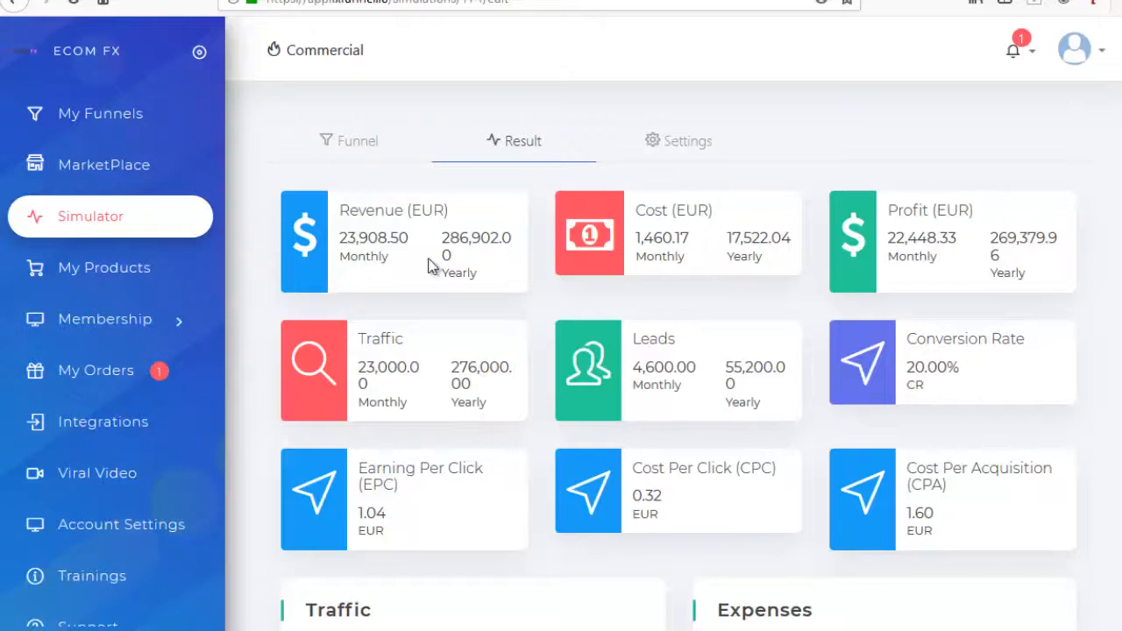
Step: Examine the result cards for leads, earning per click, cost per click and cost per acquisition
{"action": "scroll", "coordinate": [359, 250], "scroll_direction": "down", "scroll_amount": 1}
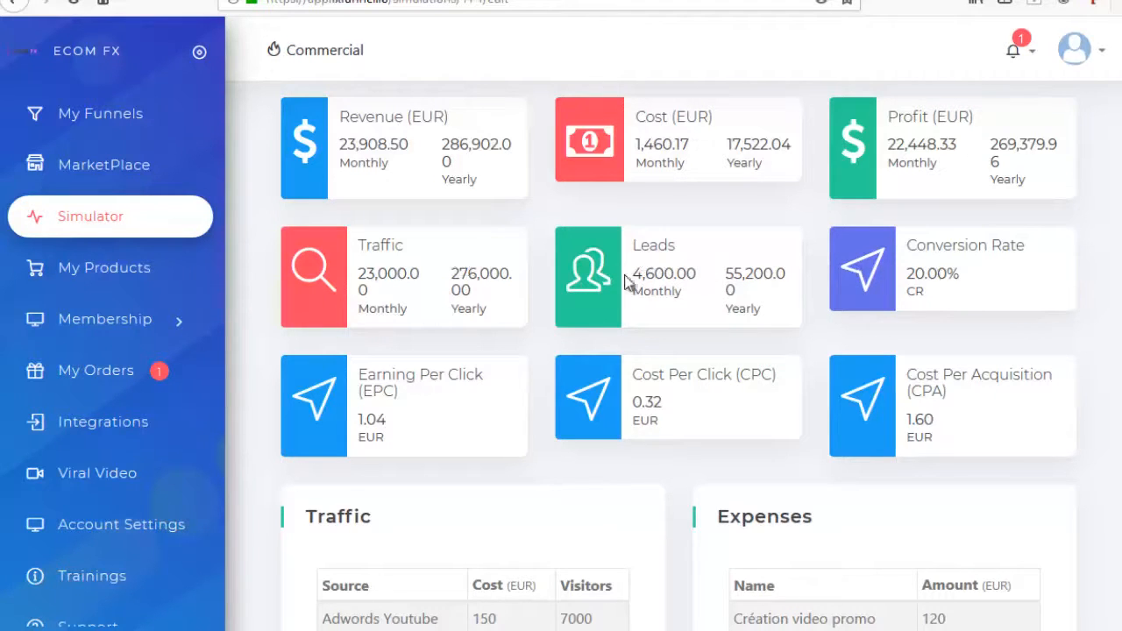
{"action": "double_click", "coordinate": [655, 276]}
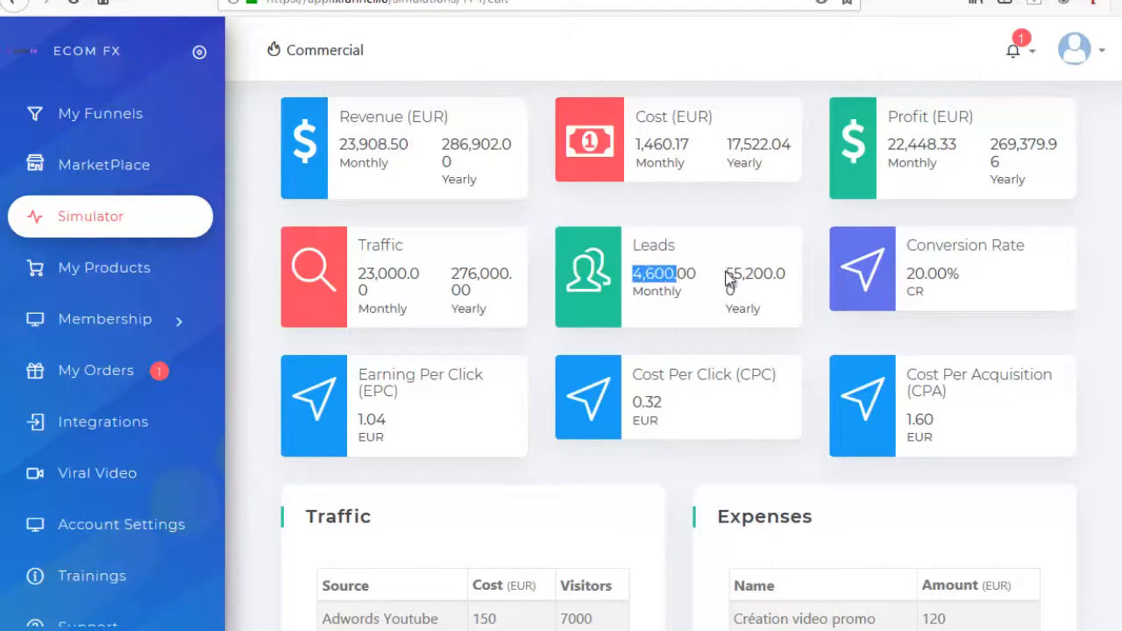
{"action": "left_click", "coordinate": [748, 340]}
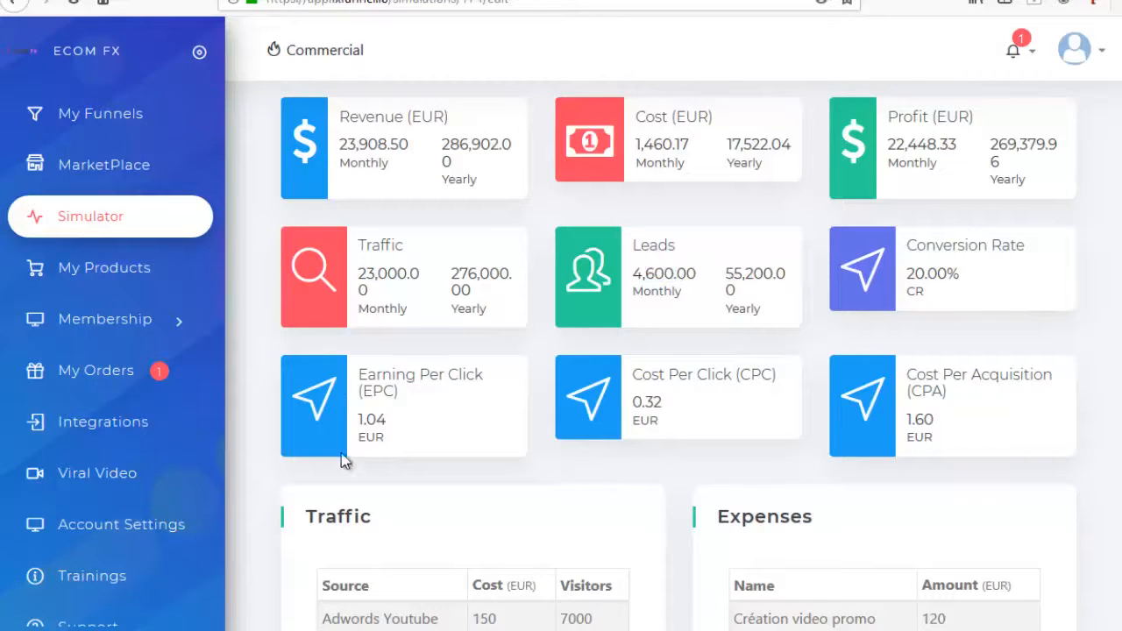
{"action": "left_click_drag", "start_coordinate": [358, 375], "coordinate": [461, 379]}
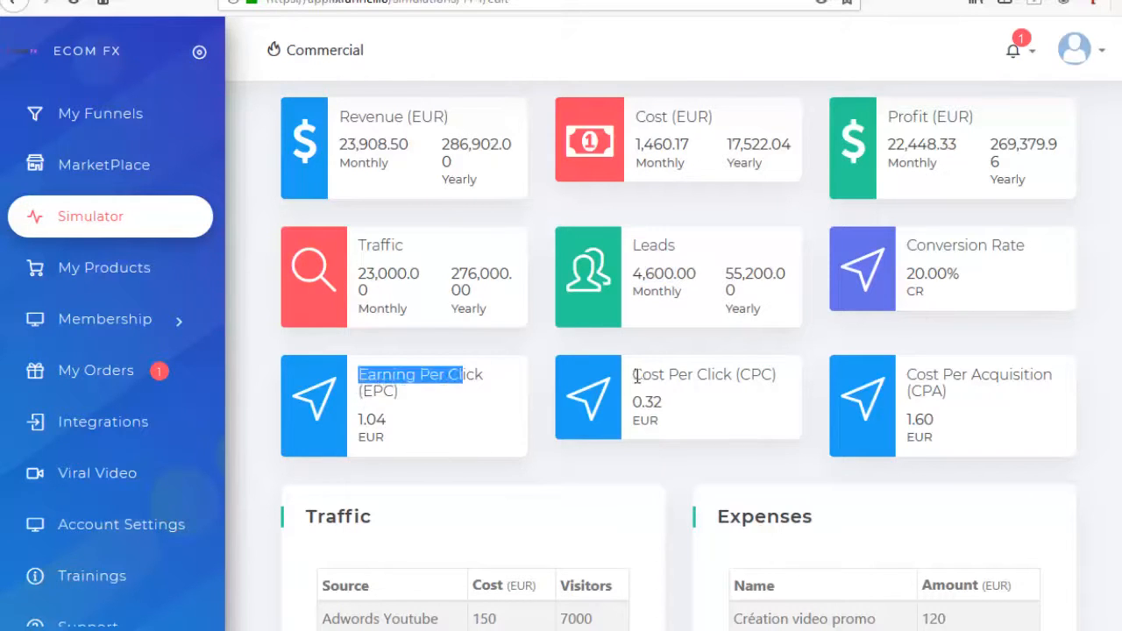
{"action": "left_click_drag", "start_coordinate": [636, 376], "coordinate": [764, 377]}
{"action": "left_click_drag", "start_coordinate": [1066, 400], "coordinate": [874, 388]}
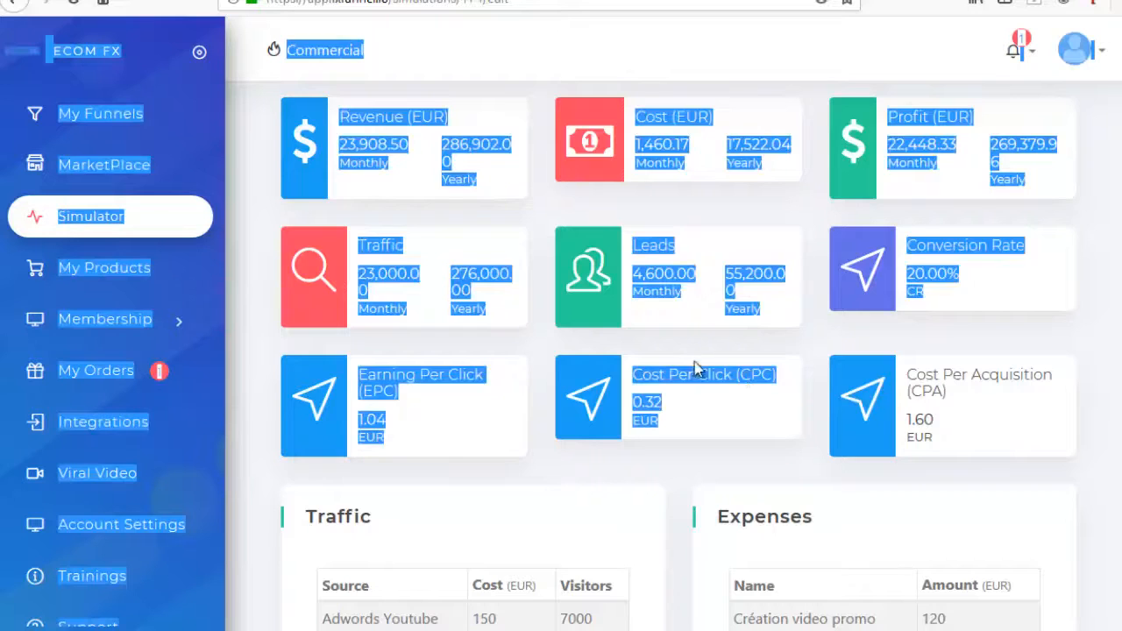
Step: Return to the funnel and compare the Traffic & Expenses visitors with the Optin step's total and converted visits
{"action": "scroll", "coordinate": [695, 369], "scroll_direction": "up", "scroll_amount": 2}
{"action": "left_click", "coordinate": [348, 143]}
{"action": "left_click", "coordinate": [368, 205]}
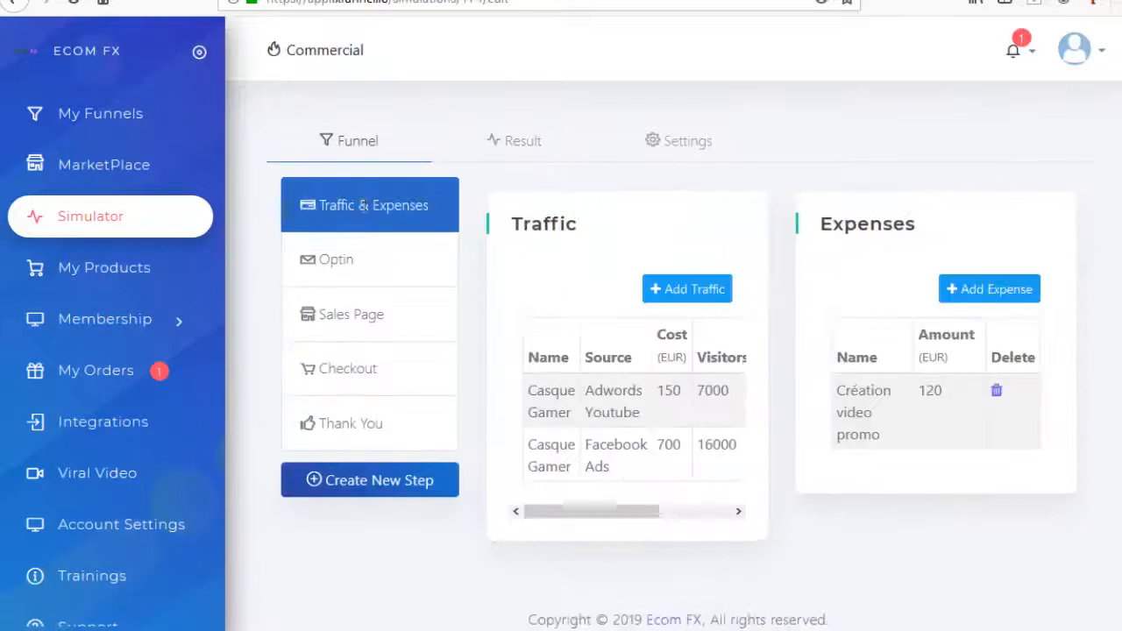
{"action": "left_click", "coordinate": [330, 261]}
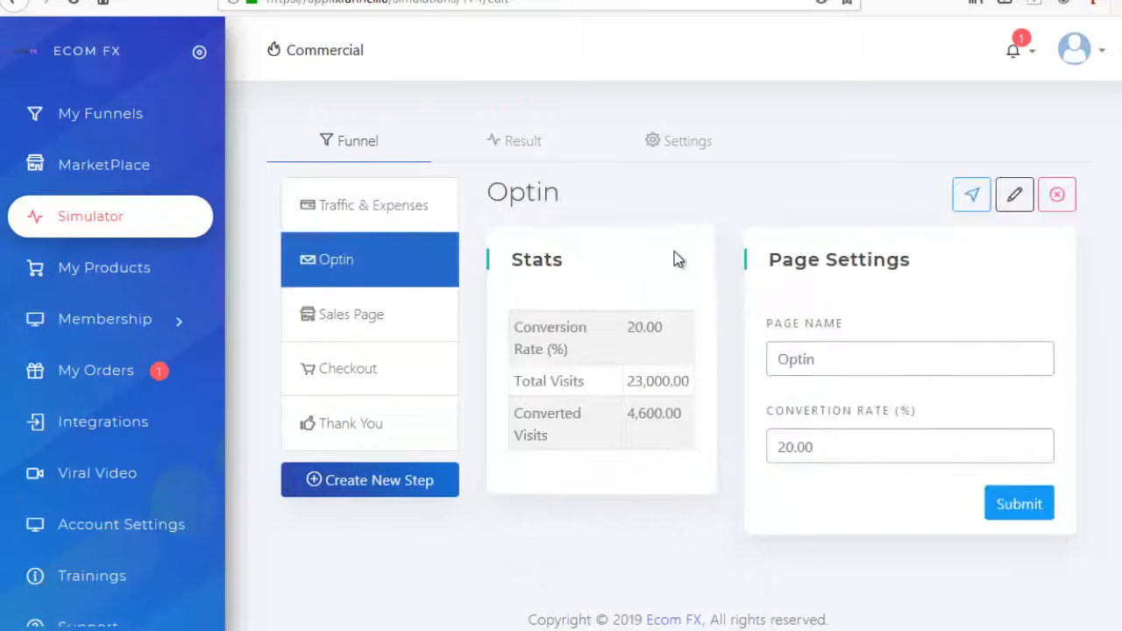
{"action": "scroll", "coordinate": [674, 259], "scroll_direction": "down", "scroll_amount": 1}
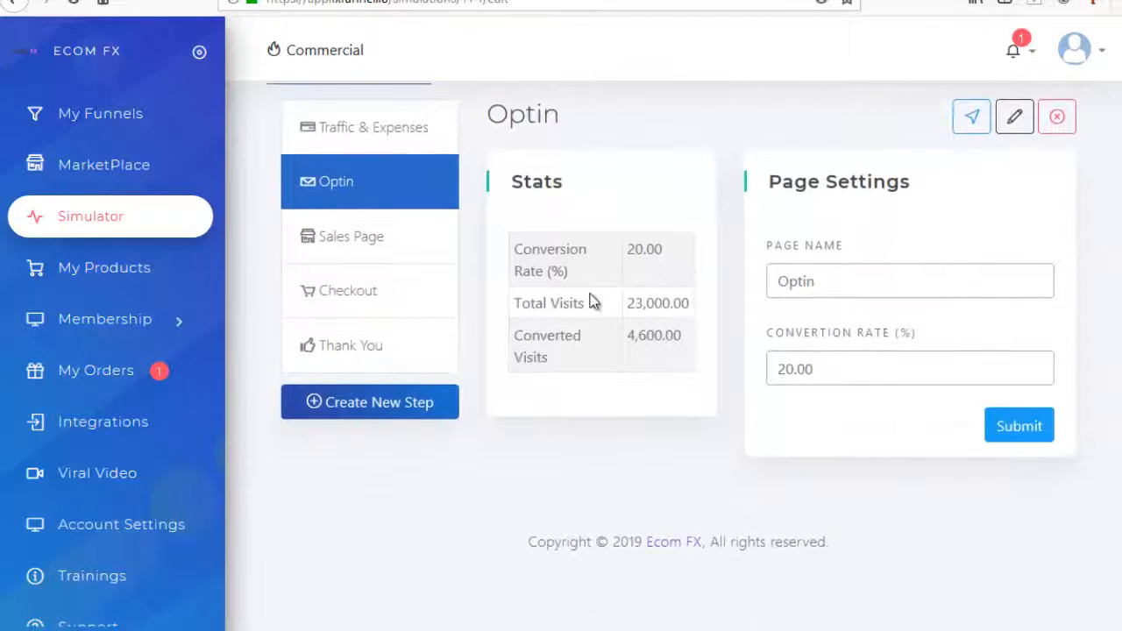
{"action": "left_click_drag", "start_coordinate": [630, 303], "coordinate": [691, 306]}
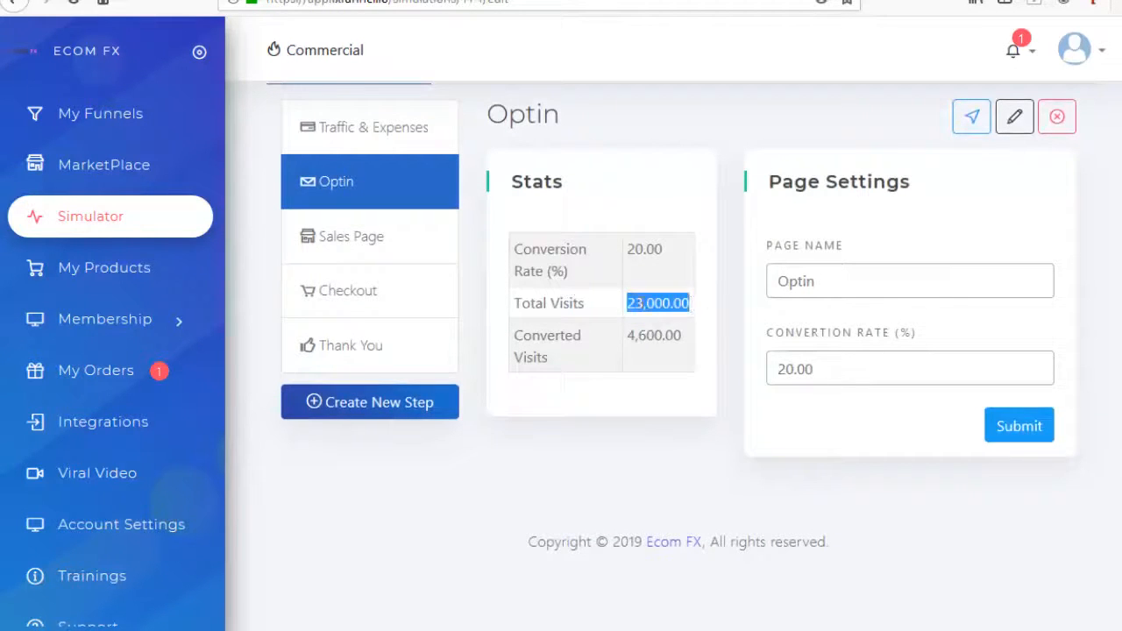
{"action": "left_click", "coordinate": [367, 130]}
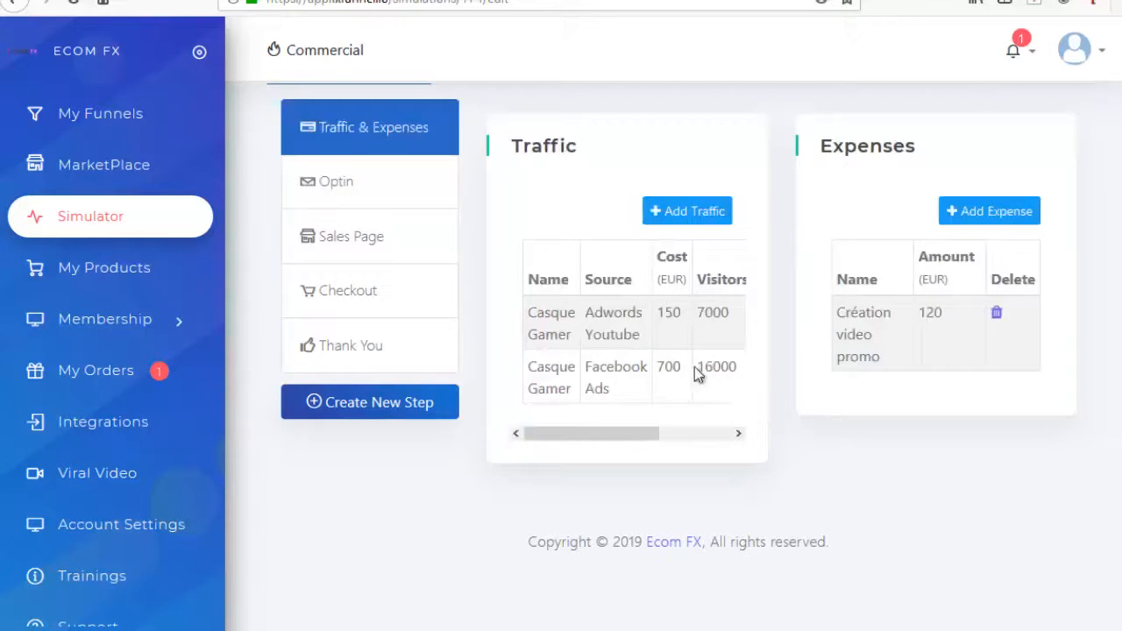
{"action": "left_click", "coordinate": [329, 190]}
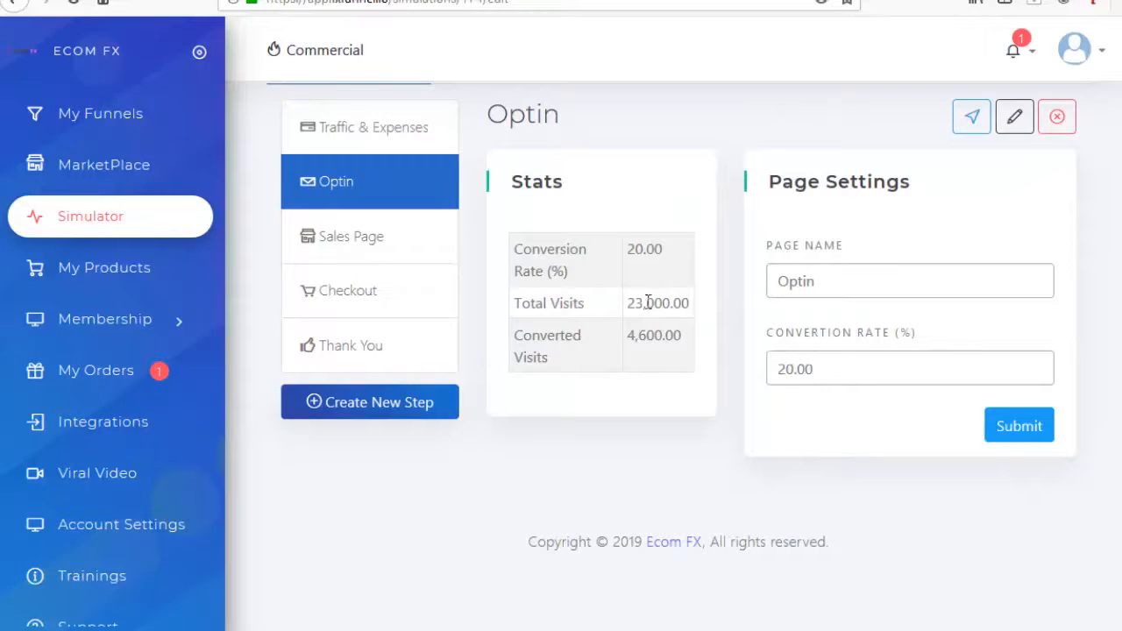
{"action": "left_click_drag", "start_coordinate": [628, 339], "coordinate": [663, 338]}
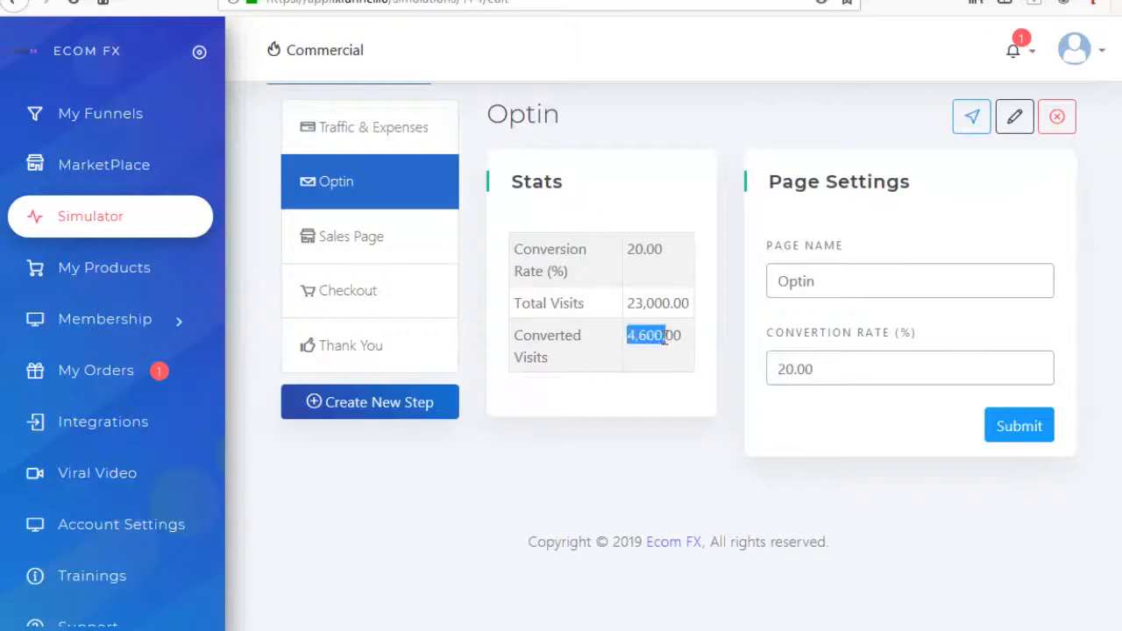
Step: Review the visit and conversion stats of the Sales Page and the visits and earnings of the Checkout step
{"action": "left_click", "coordinate": [347, 235]}
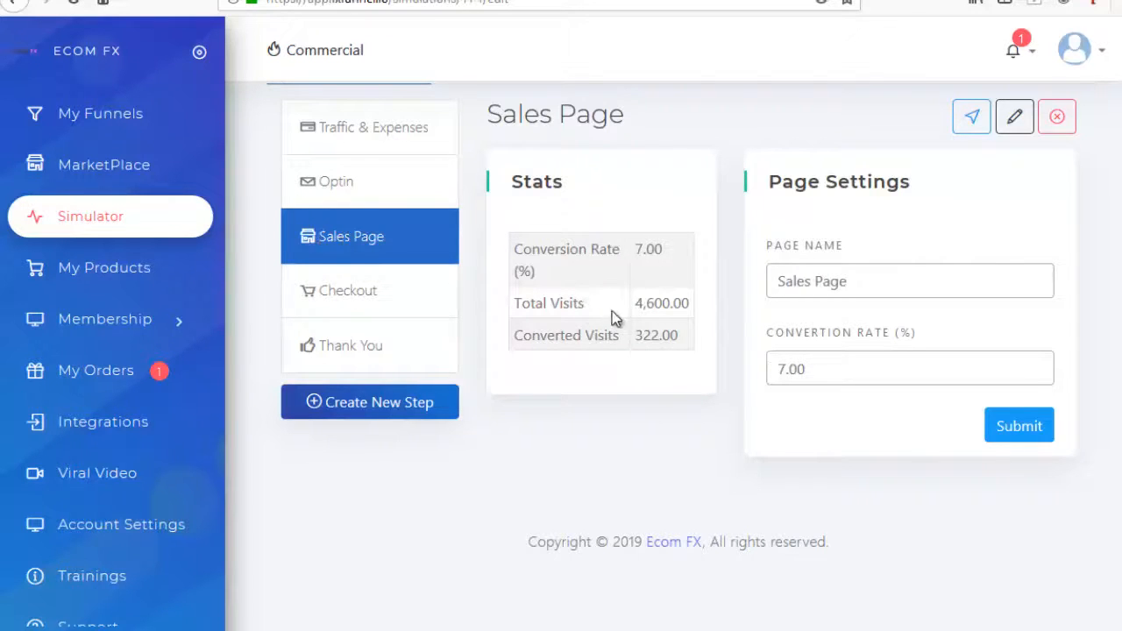
{"action": "left_click", "coordinate": [331, 294]}
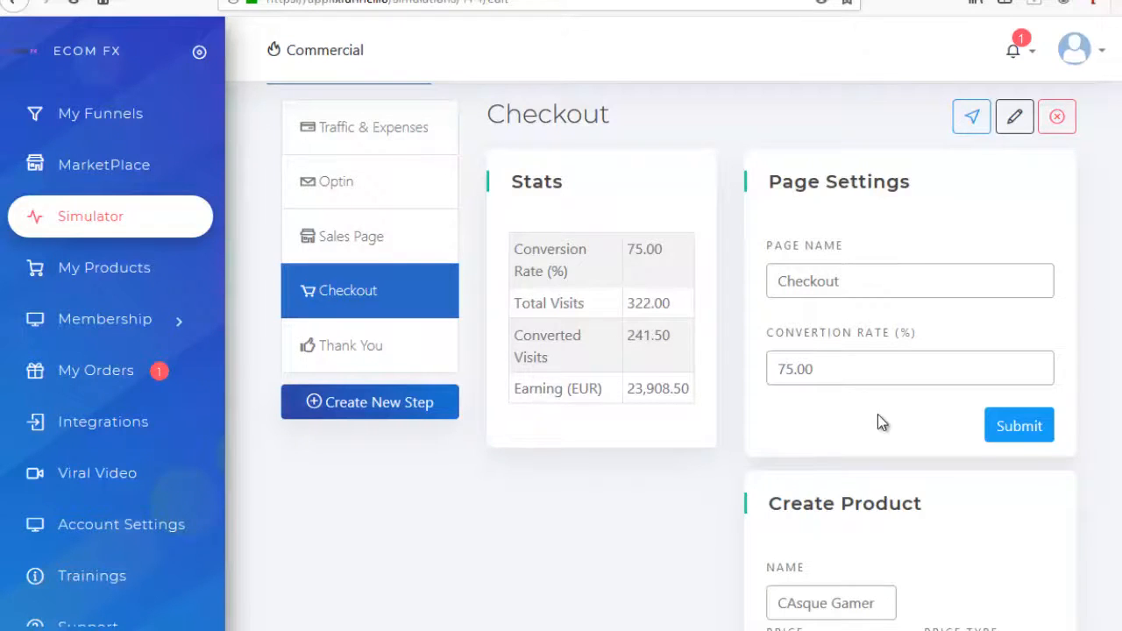
{"action": "scroll", "coordinate": [881, 421], "scroll_direction": "down", "scroll_amount": 2}
{"action": "scroll", "coordinate": [789, 420], "scroll_direction": "up", "scroll_amount": 1}
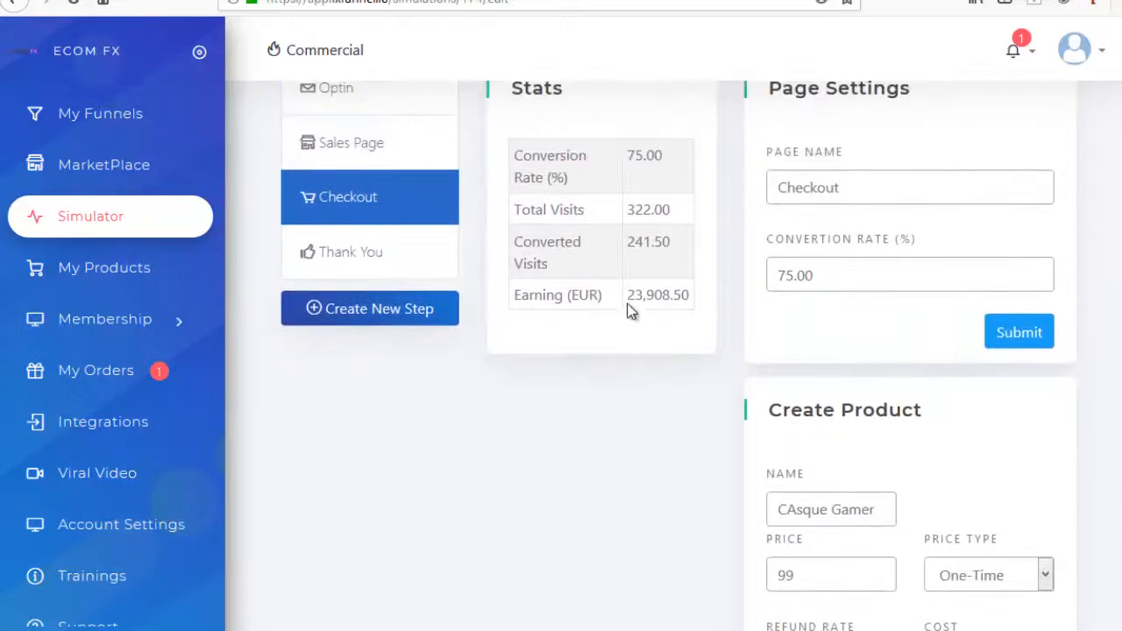
{"action": "scroll", "coordinate": [642, 375], "scroll_direction": "up", "scroll_amount": 1}
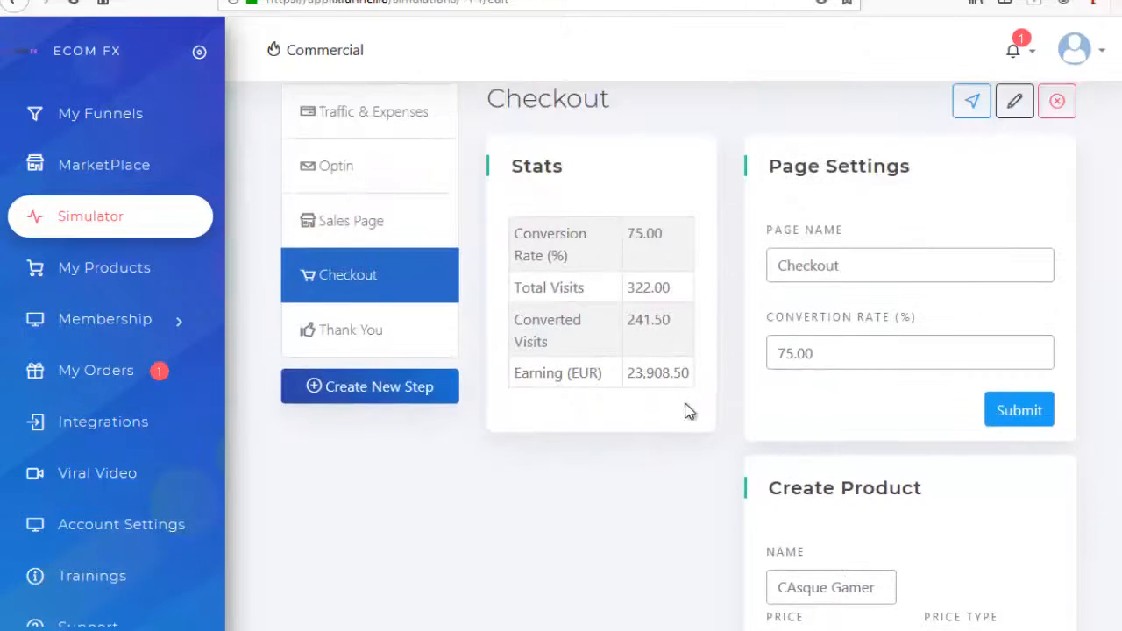
{"action": "scroll", "coordinate": [681, 396], "scroll_direction": "up", "scroll_amount": 1}
{"action": "scroll", "coordinate": [645, 313], "scroll_direction": "down", "scroll_amount": 1}
{"action": "scroll", "coordinate": [783, 260], "scroll_direction": "up", "scroll_amount": 1}
Step: Set the Checkout product's price to 78, cost to 16 and refund rate to 1, and submit the product
{"action": "scroll", "coordinate": [815, 335], "scroll_direction": "down", "scroll_amount": 4}
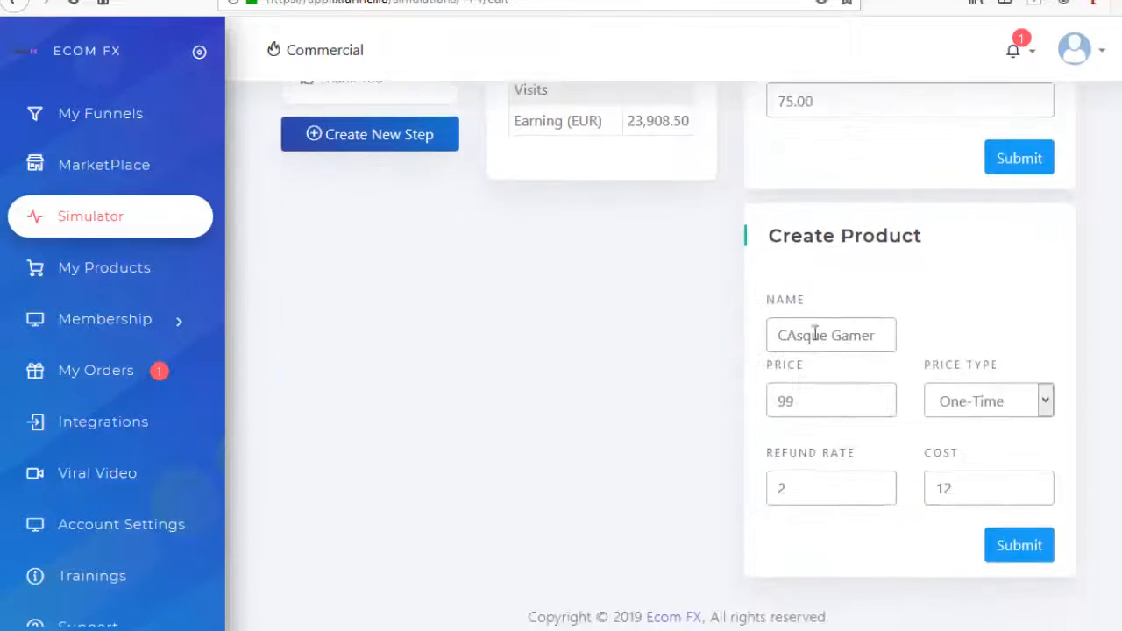
{"action": "left_click_drag", "start_coordinate": [811, 400], "coordinate": [741, 400]}
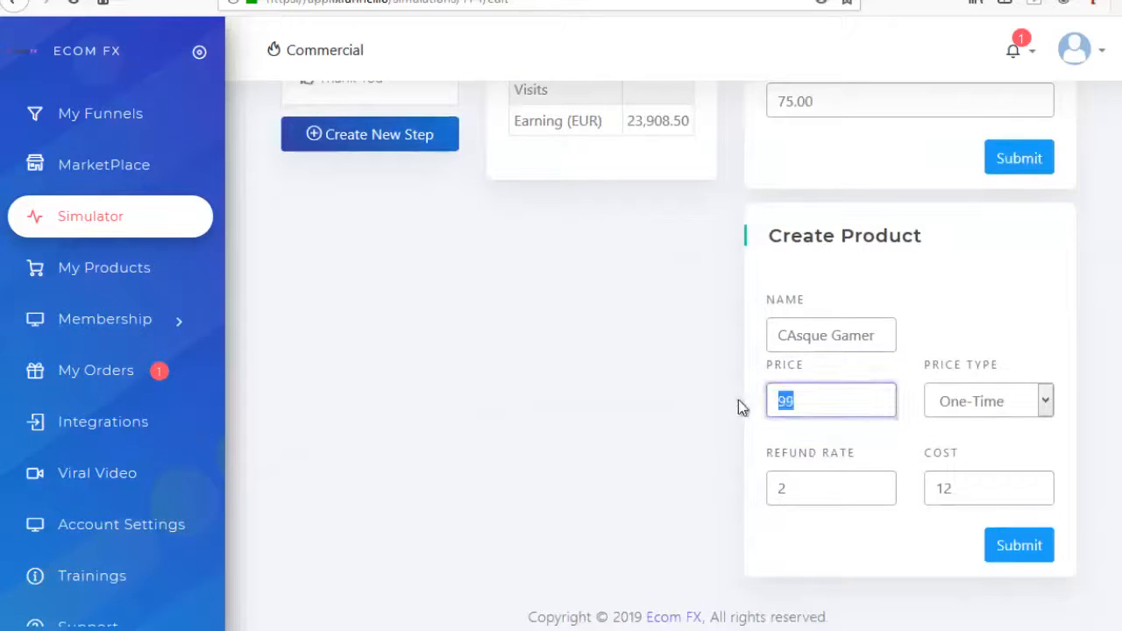
{"action": "type", "text": "78"}
{"action": "left_click_drag", "start_coordinate": [984, 491], "coordinate": [908, 497]}
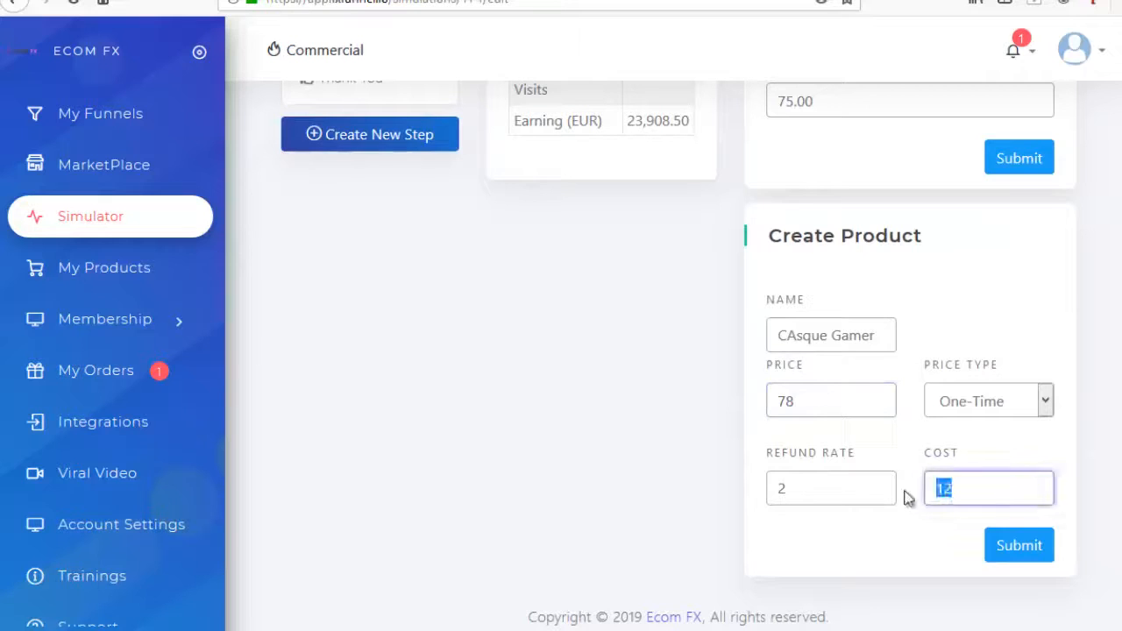
{"action": "type", "text": "16"}
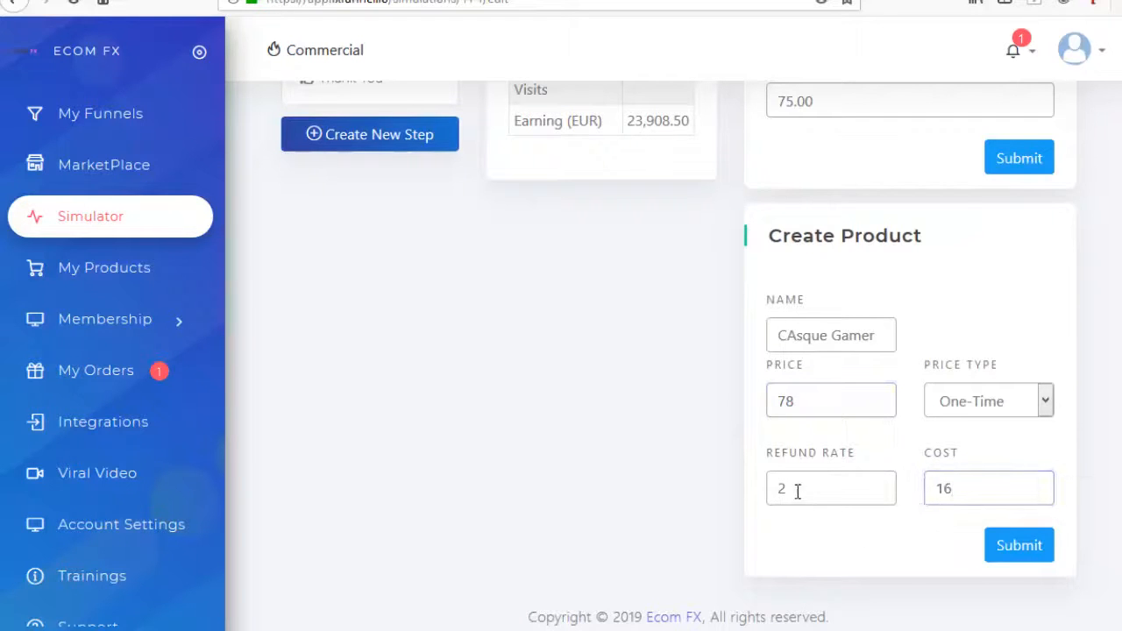
{"action": "left_click_drag", "start_coordinate": [796, 491], "coordinate": [771, 498]}
{"action": "type", "text": "1"}
{"action": "left_click", "coordinate": [1016, 545]}
Step: Check the Checkout step's updated earnings and open the simulation results to review revenue, cost and profit
{"action": "scroll", "coordinate": [631, 449], "scroll_direction": "up", "scroll_amount": 3}
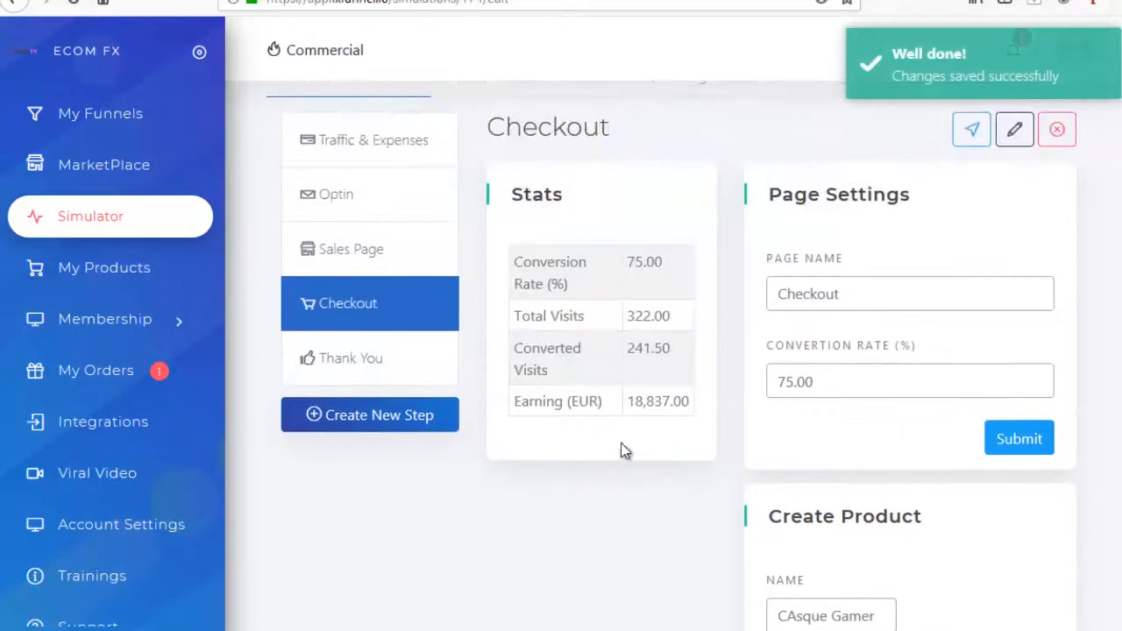
{"action": "scroll", "coordinate": [514, 149], "scroll_direction": "up", "scroll_amount": 1}
{"action": "left_click", "coordinate": [516, 143]}
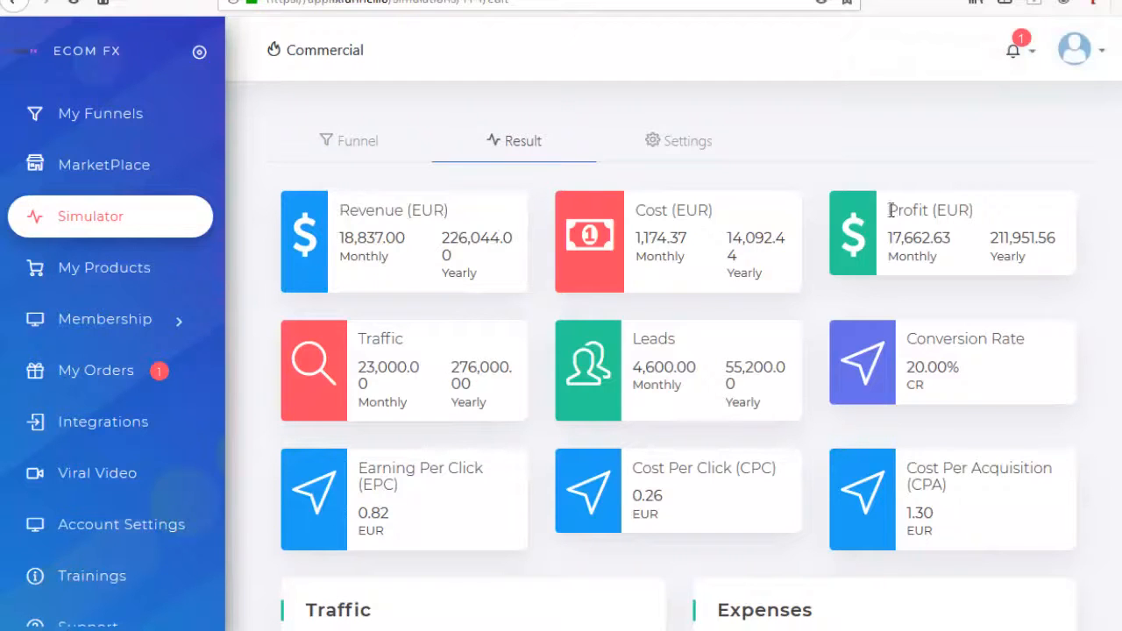
Step: Return to the funnel's Checkout step and review its stats, conversion rate and product settings
{"action": "left_click", "coordinate": [344, 140]}
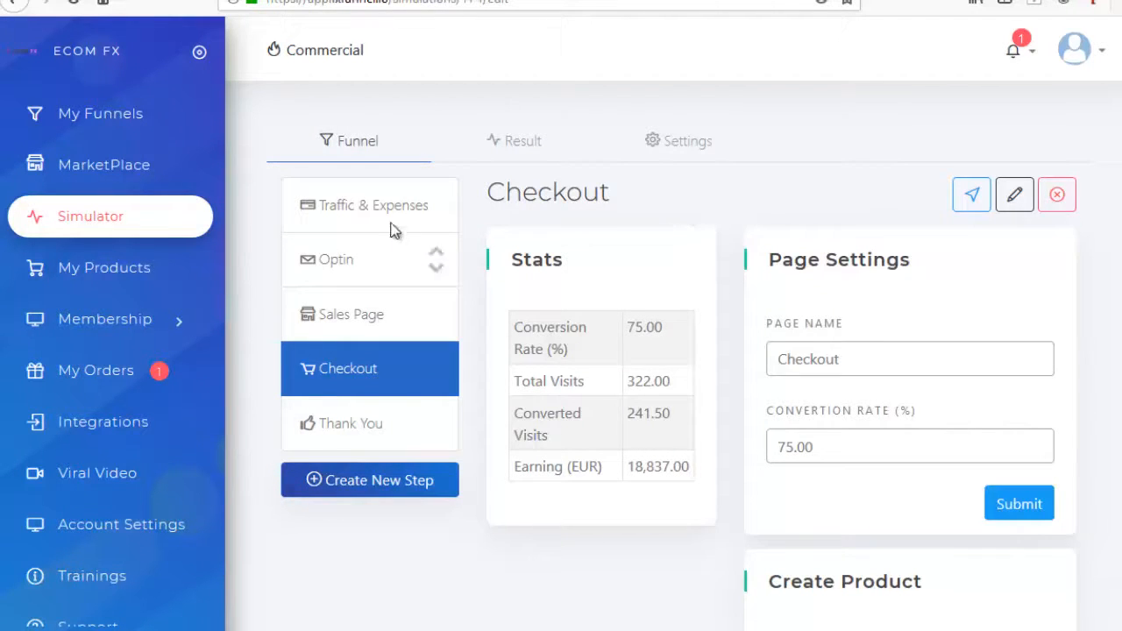
{"action": "scroll", "coordinate": [616, 282], "scroll_direction": "down", "scroll_amount": 1}
{"action": "scroll", "coordinate": [633, 411], "scroll_direction": "up", "scroll_amount": 1}
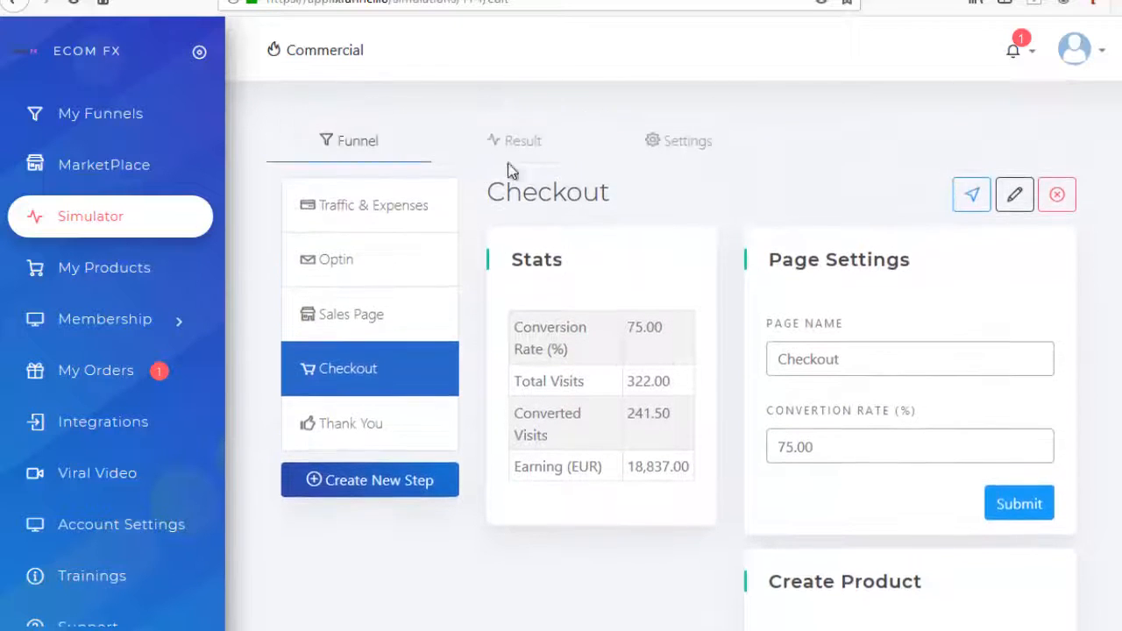
{"action": "scroll", "coordinate": [682, 355], "scroll_direction": "down", "scroll_amount": 3}
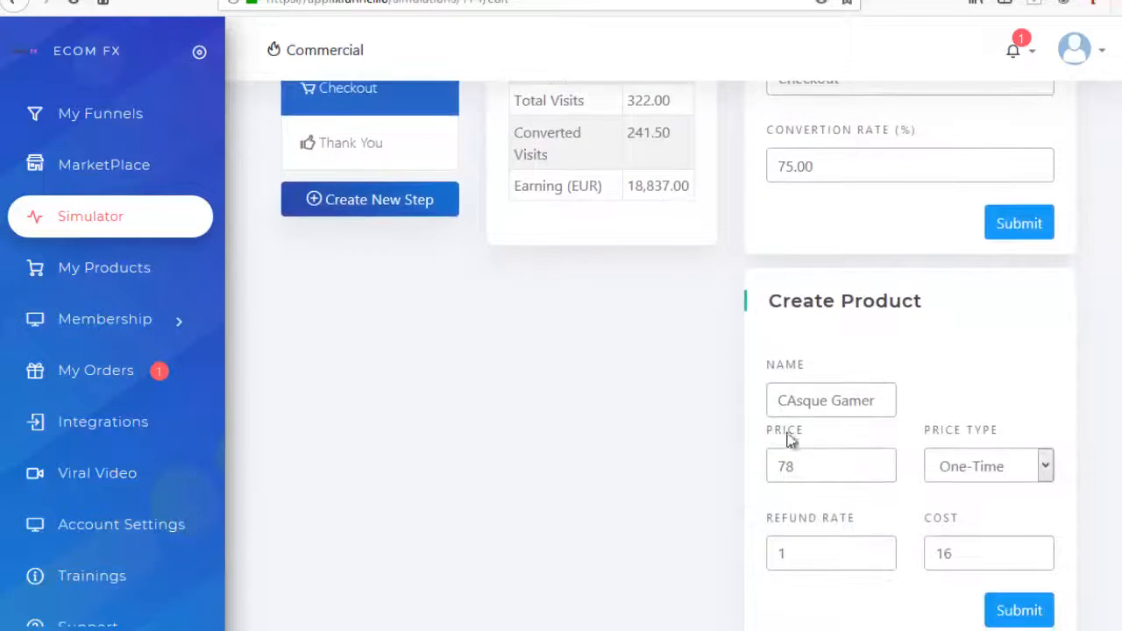
{"action": "scroll", "coordinate": [695, 464], "scroll_direction": "up", "scroll_amount": 2}
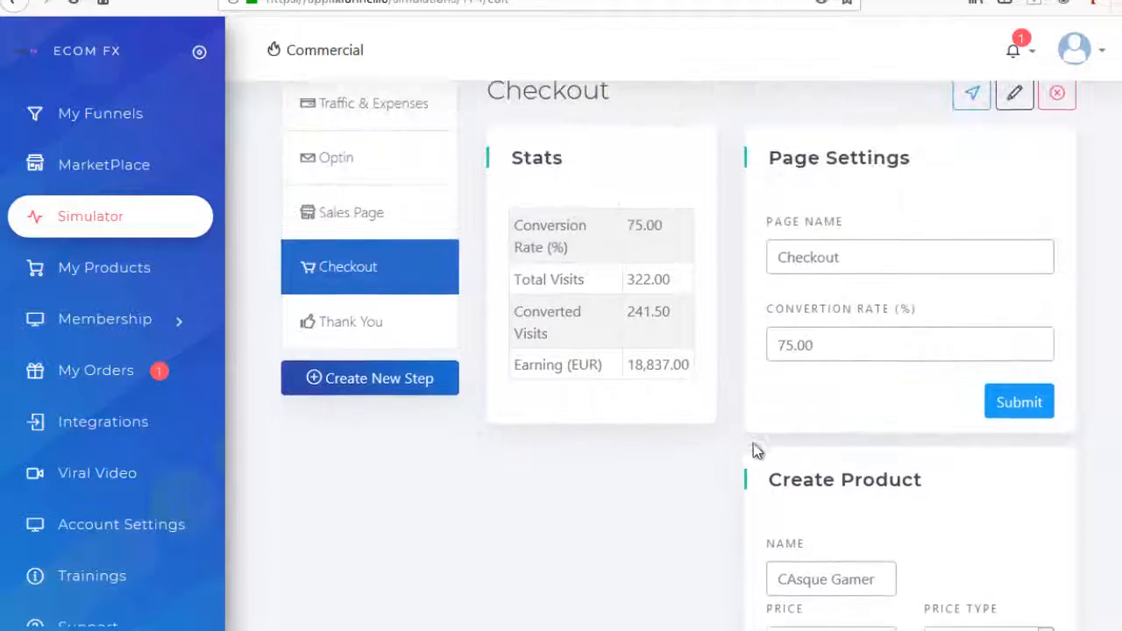
{"action": "scroll", "coordinate": [701, 445], "scroll_direction": "down", "scroll_amount": 2}
{"action": "scroll", "coordinate": [679, 412], "scroll_direction": "down", "scroll_amount": 1}
{"action": "scroll", "coordinate": [695, 359], "scroll_direction": "up", "scroll_amount": 2}
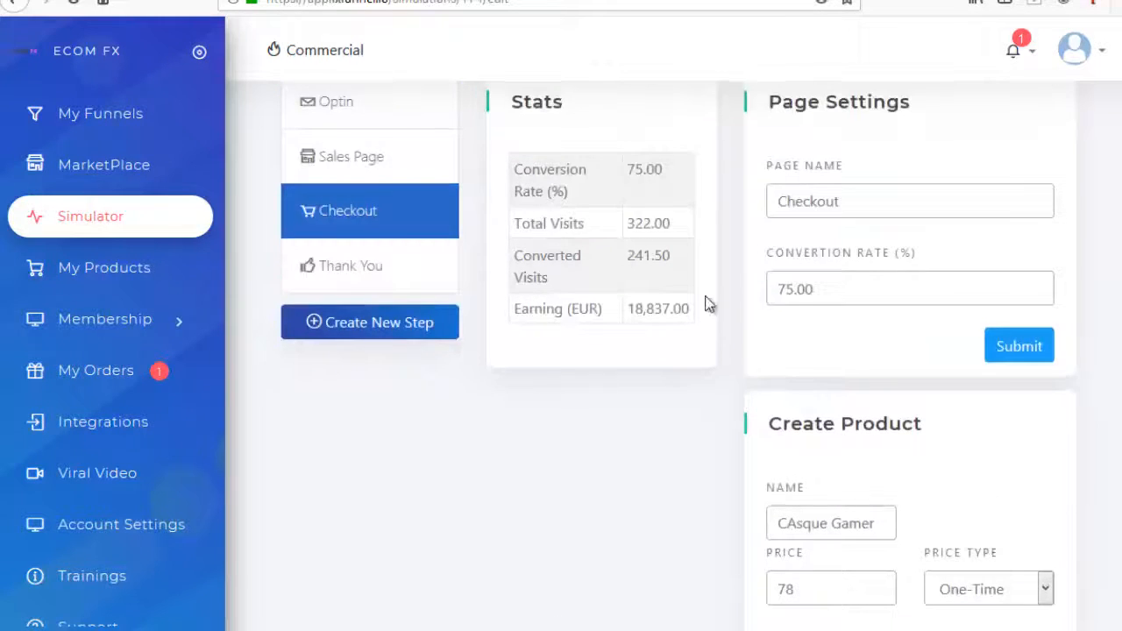
{"action": "scroll", "coordinate": [709, 297], "scroll_direction": "up", "scroll_amount": 2}
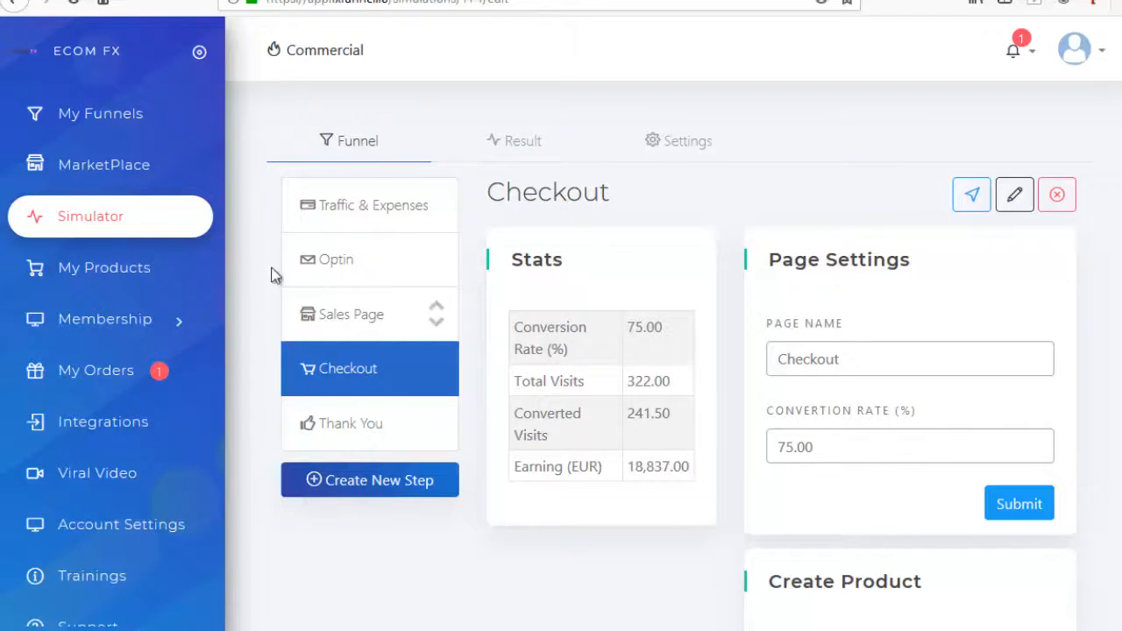
Step: Expand the Membership section to show its course and member pages
{"action": "left_click", "coordinate": [165, 322]}
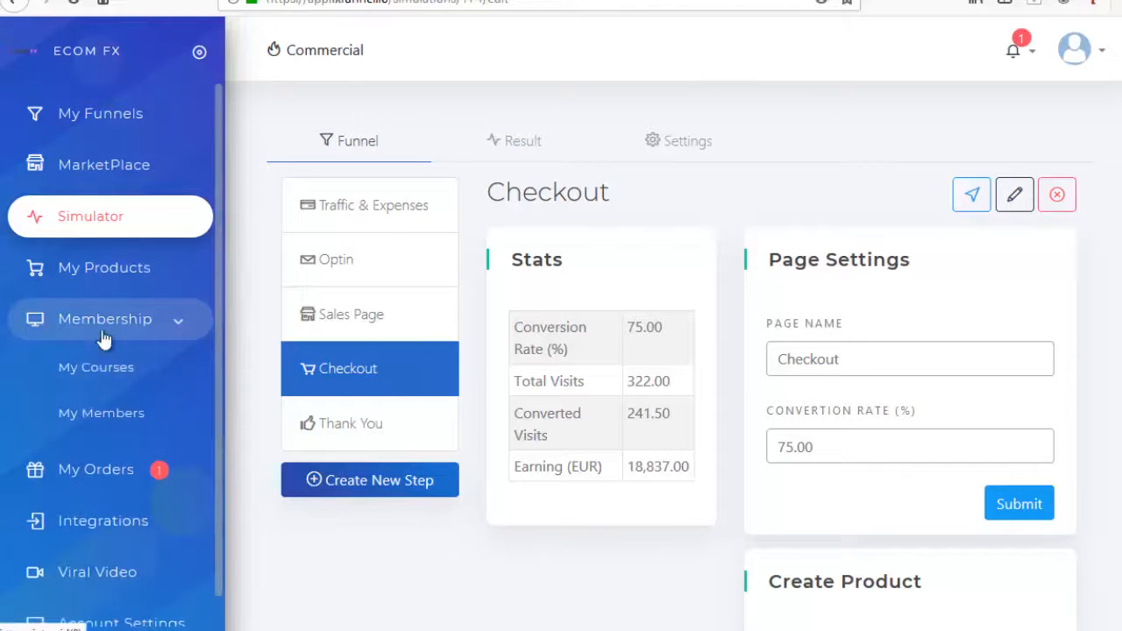